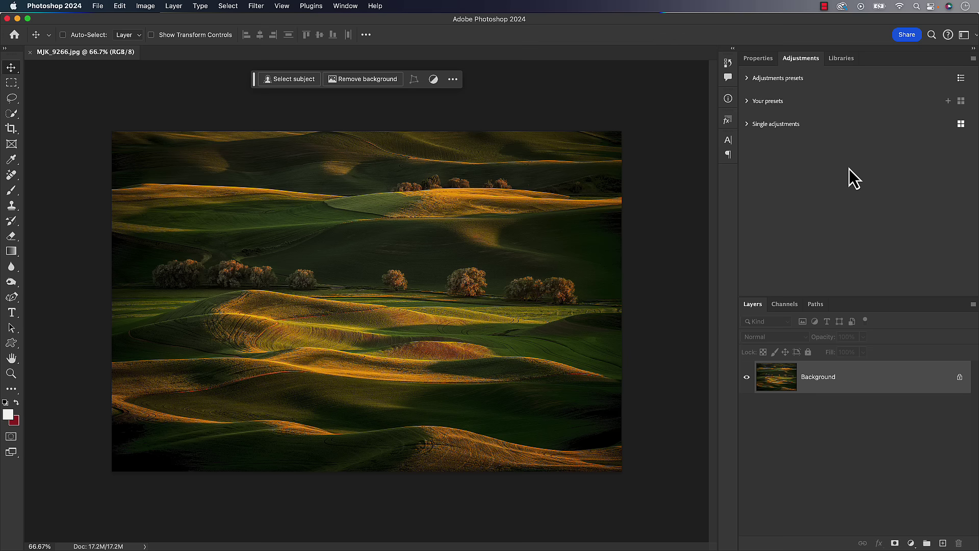
- Check the Photoshop version in About Photoshop and review the Window panel list
{"action": "left_click", "coordinate": [72, 6]}
{"action": "left_click", "coordinate": [64, 17]}
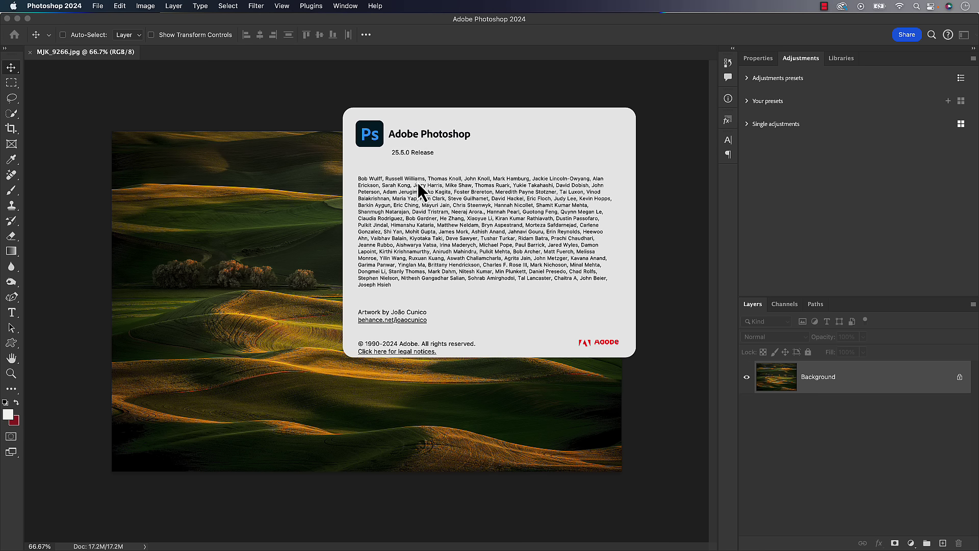
{"action": "left_click", "coordinate": [302, 87]}
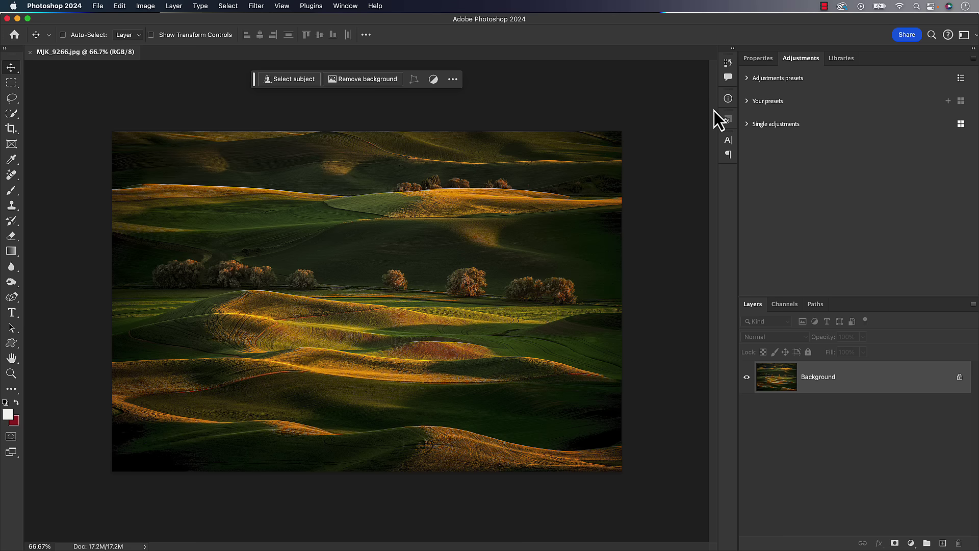
{"action": "left_click", "coordinate": [347, 6]}
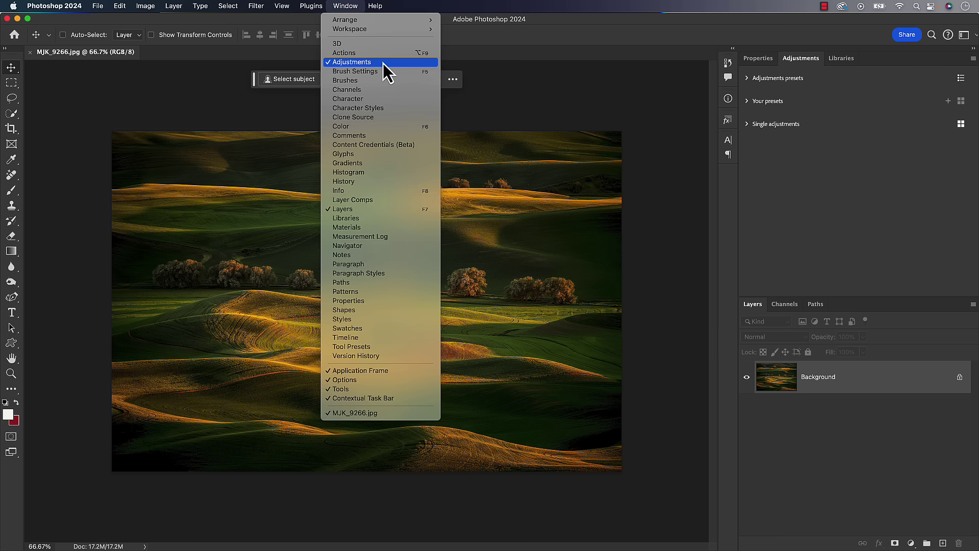
{"action": "left_click", "coordinate": [806, 78]}
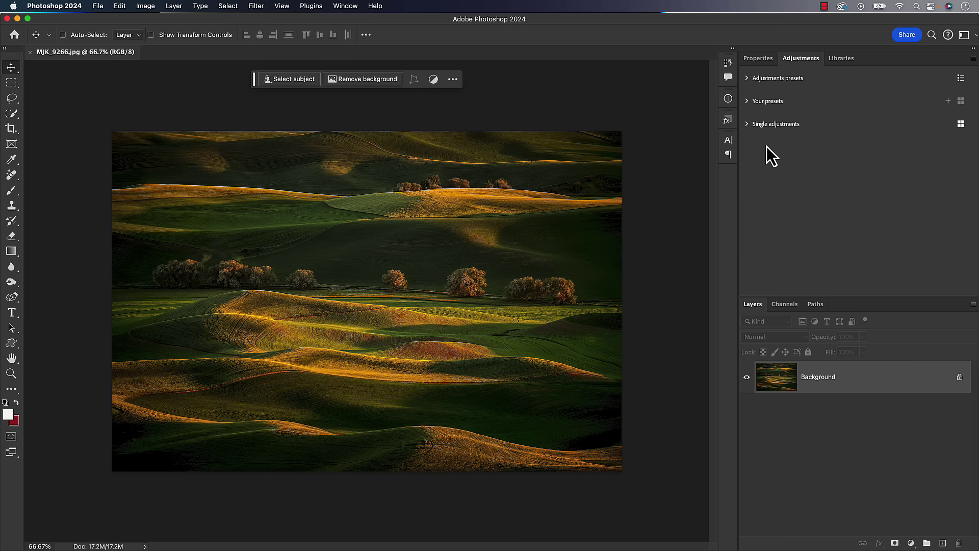
- Expand the Adjustments presets section to show the five built-in preset thumbnails
{"action": "left_click", "coordinate": [746, 127]}
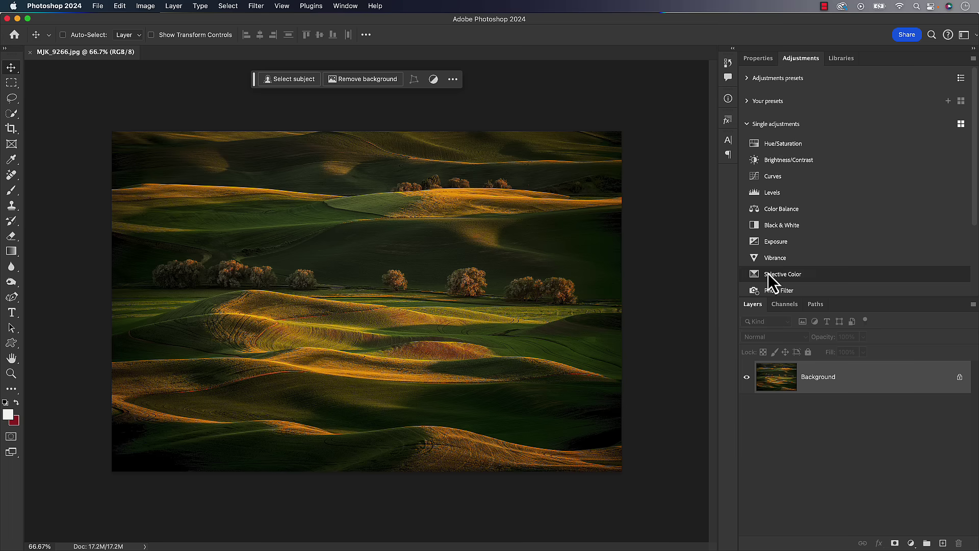
{"action": "left_click", "coordinate": [747, 125]}
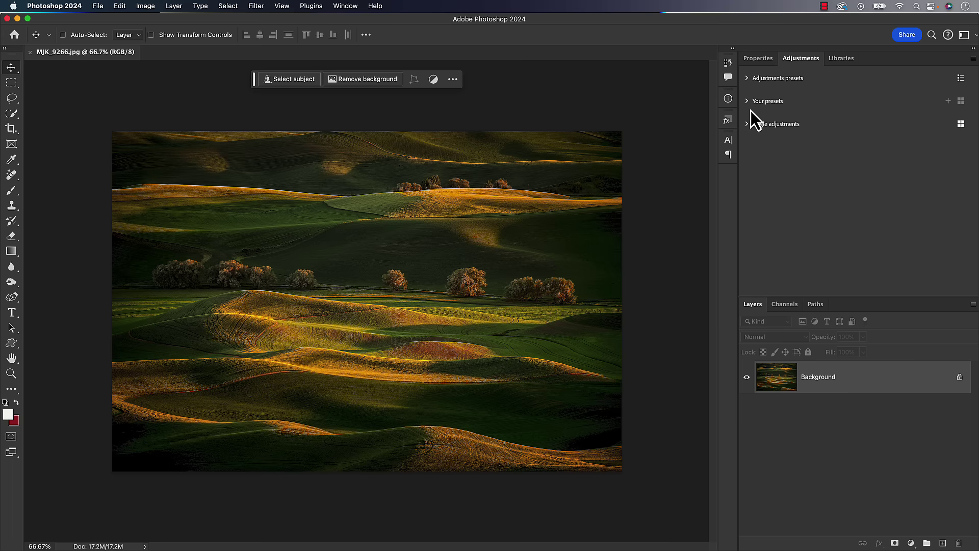
{"action": "left_click", "coordinate": [747, 79]}
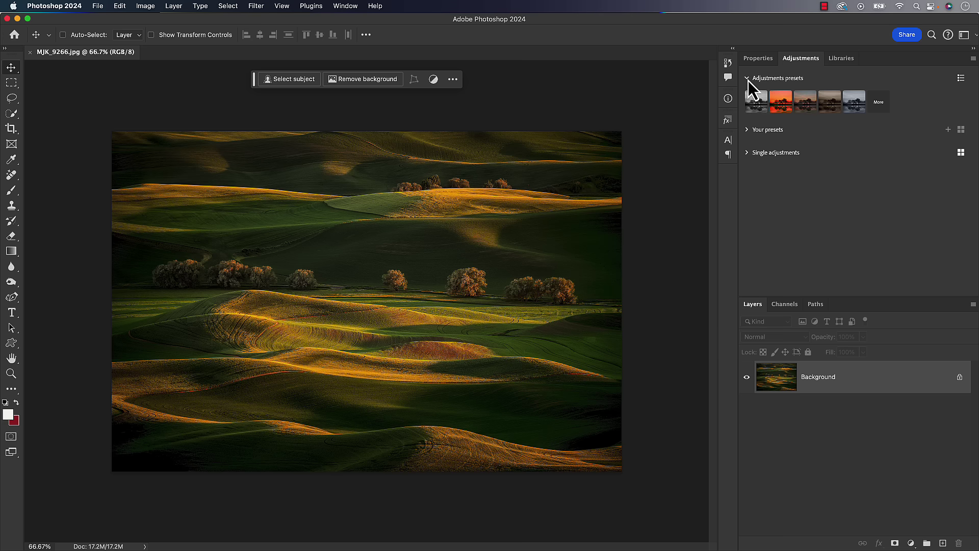
{"action": "mouse_move", "coordinate": [758, 99]}
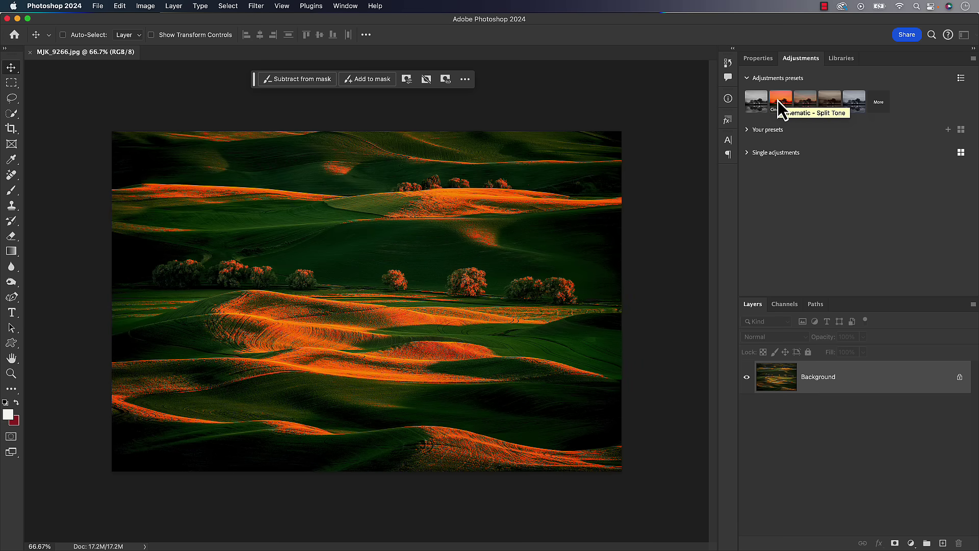
{"action": "left_click", "coordinate": [781, 98]}
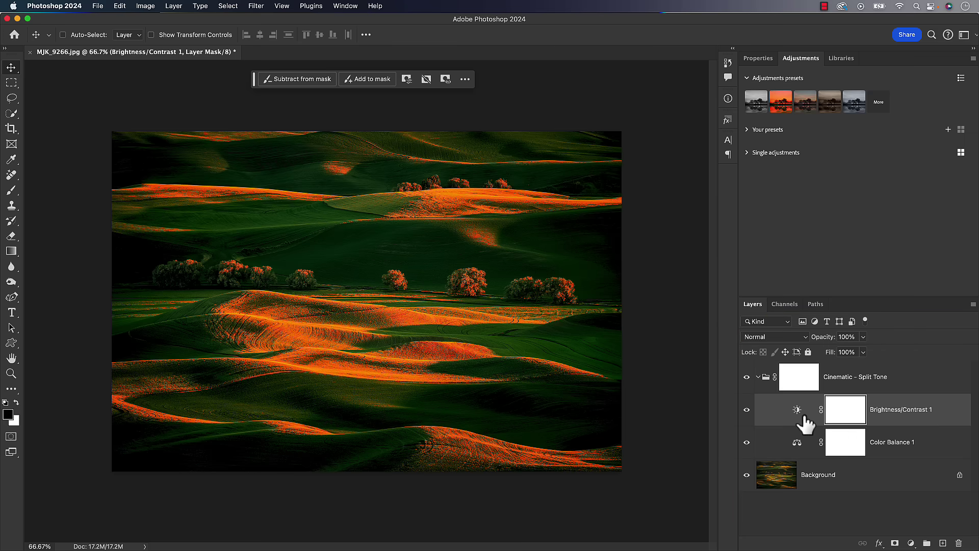
{"action": "left_click", "coordinate": [796, 447]}
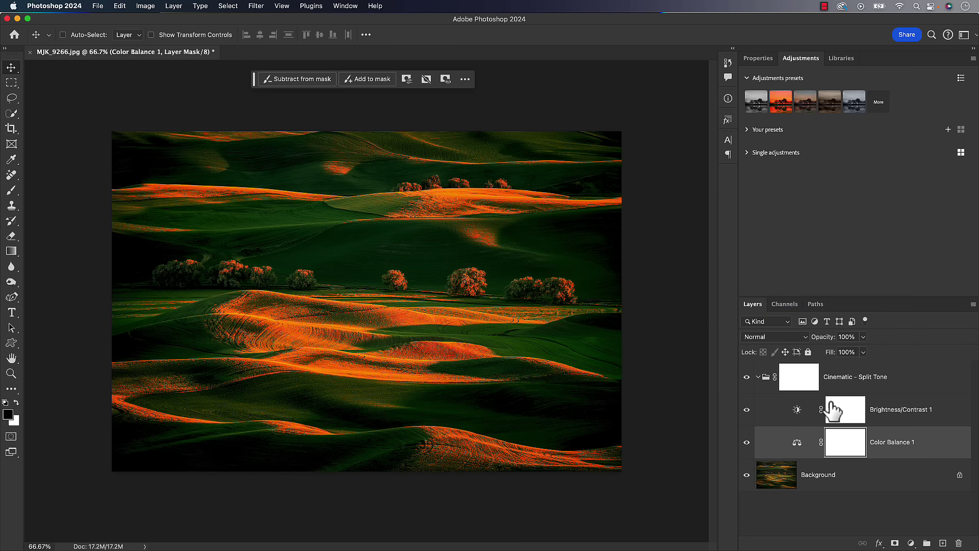
{"action": "left_click", "coordinate": [797, 411]}
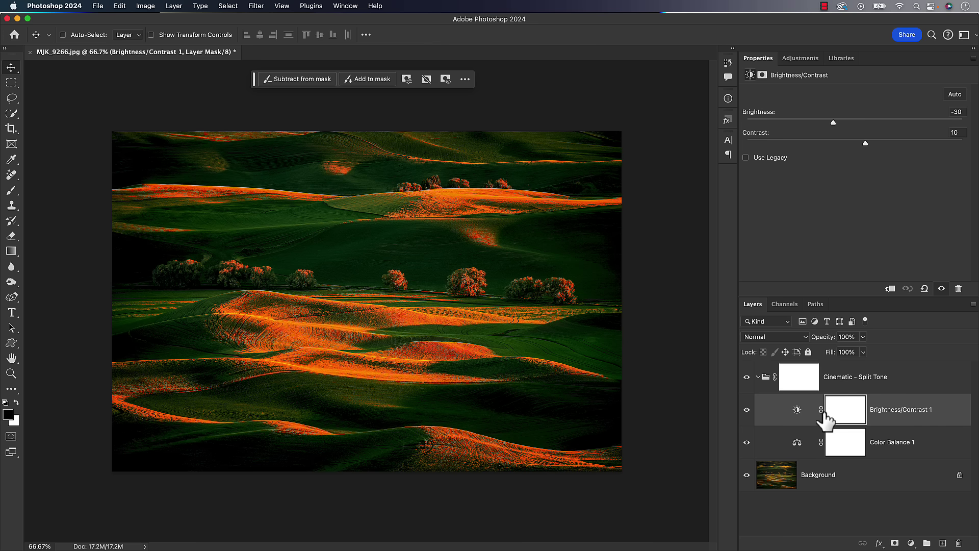
{"action": "left_click", "coordinate": [765, 378]}
{"action": "key", "text": "super+z"}
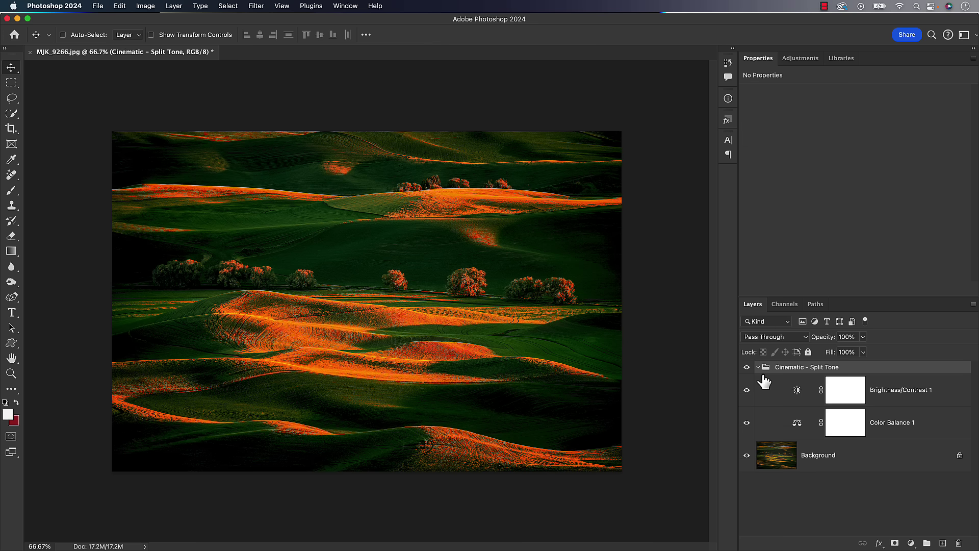
{"action": "key", "text": "Delete"}
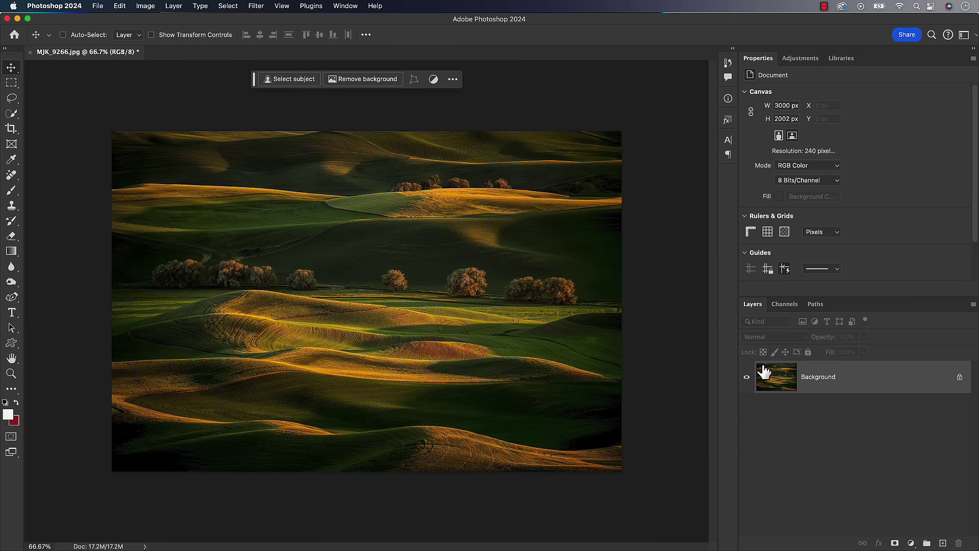
- Browse all preset categories, then expand Your presets and the Single adjustments list
{"action": "left_click", "coordinate": [797, 58]}
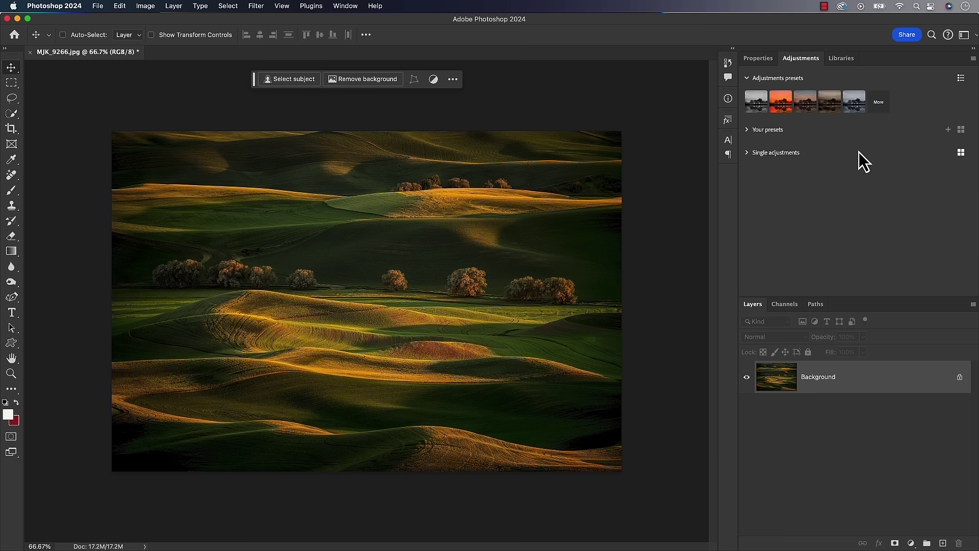
{"action": "left_click", "coordinate": [879, 102]}
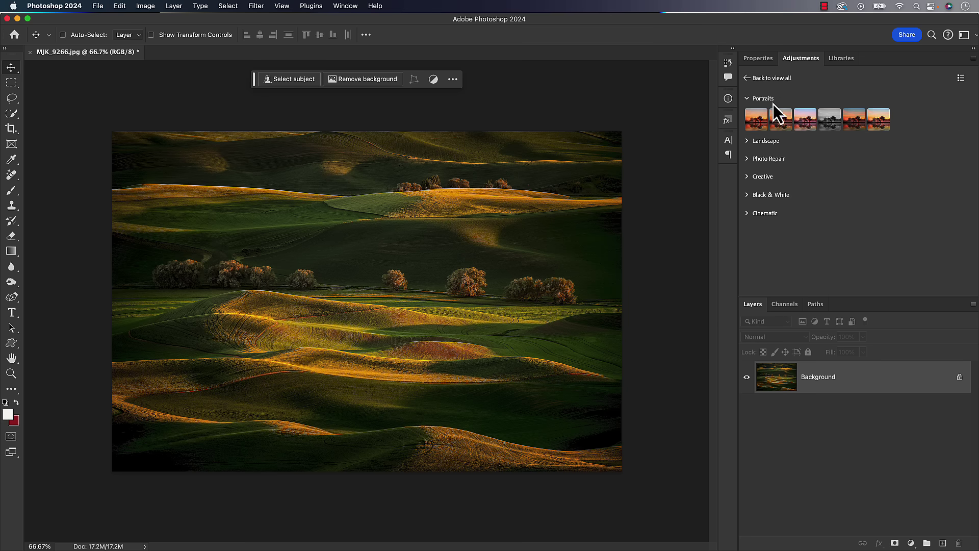
{"action": "left_click", "coordinate": [748, 99]}
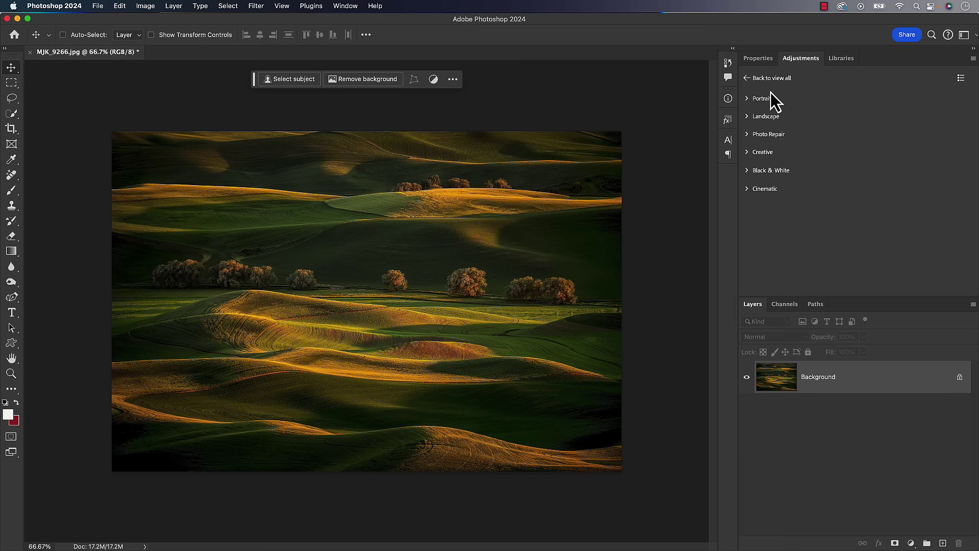
{"action": "left_click", "coordinate": [747, 79]}
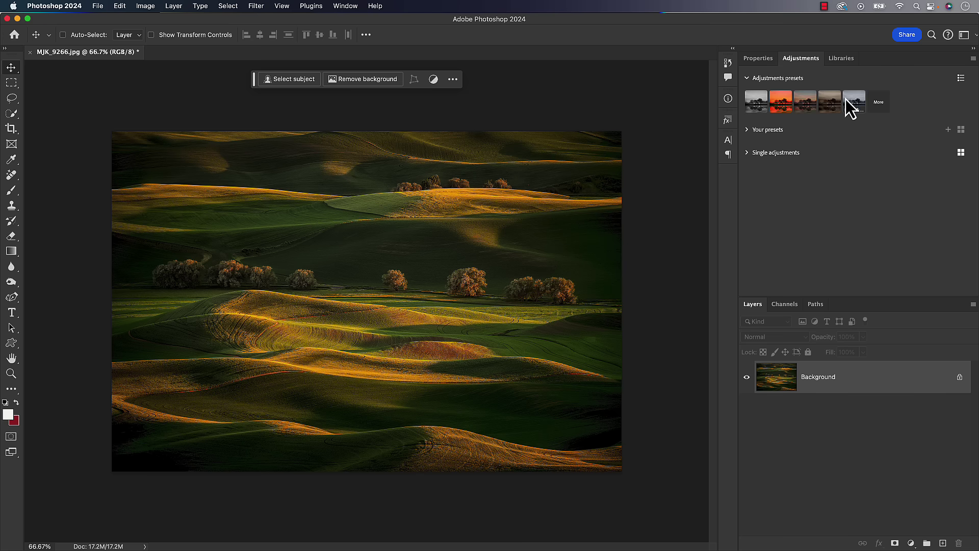
{"action": "left_click", "coordinate": [747, 130]}
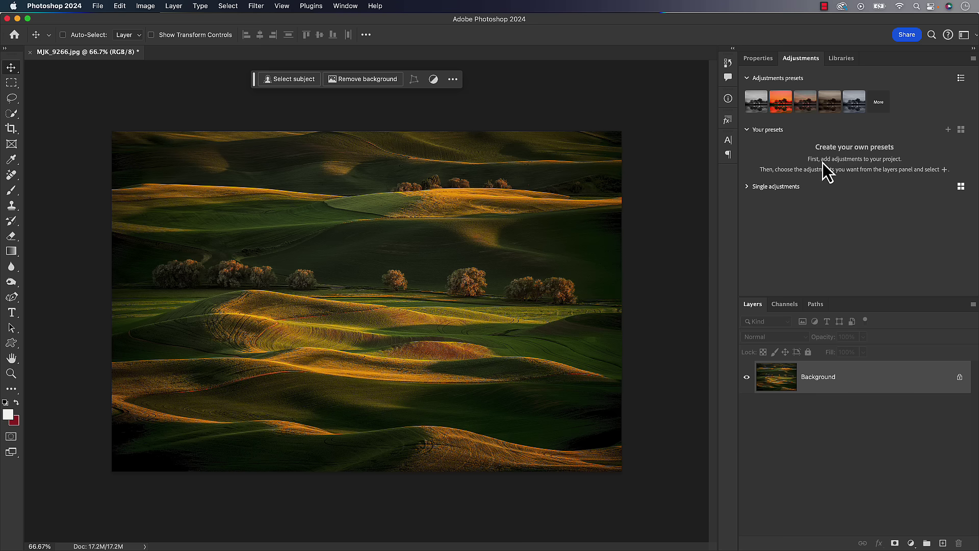
{"action": "left_click", "coordinate": [747, 186]}
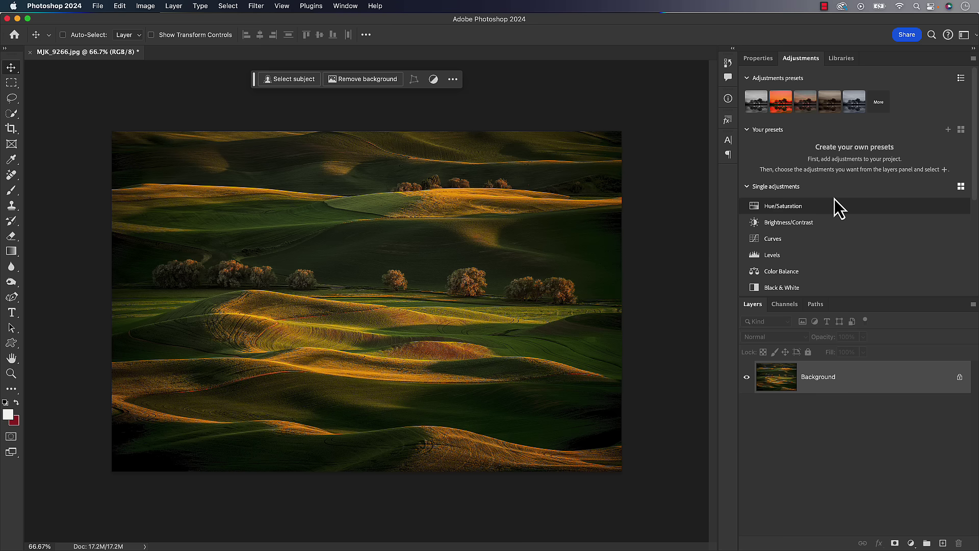
- Add a Brightness/Contrast adjustment layer and increase its brightness
{"action": "left_click", "coordinate": [791, 224]}
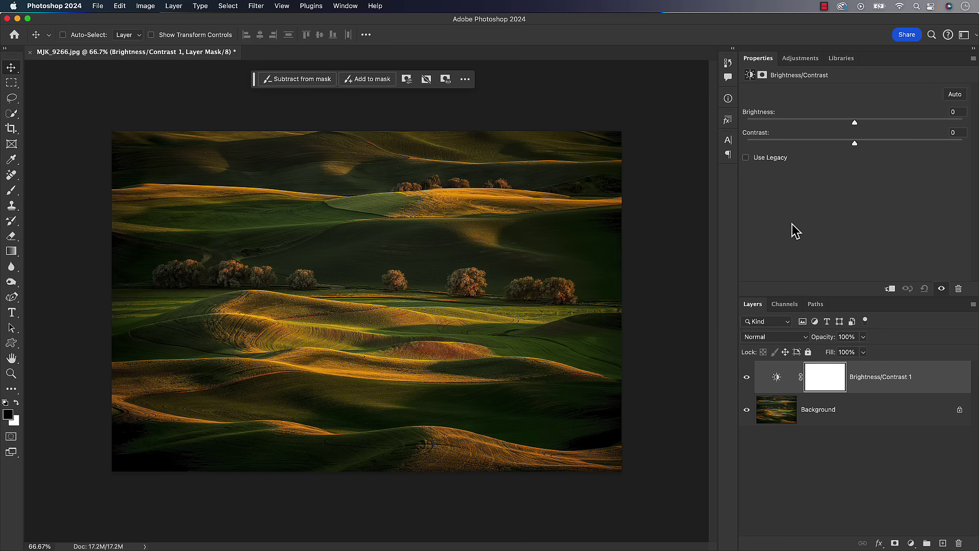
{"action": "left_click_drag", "start_coordinate": [855, 123], "coordinate": [883, 142]}
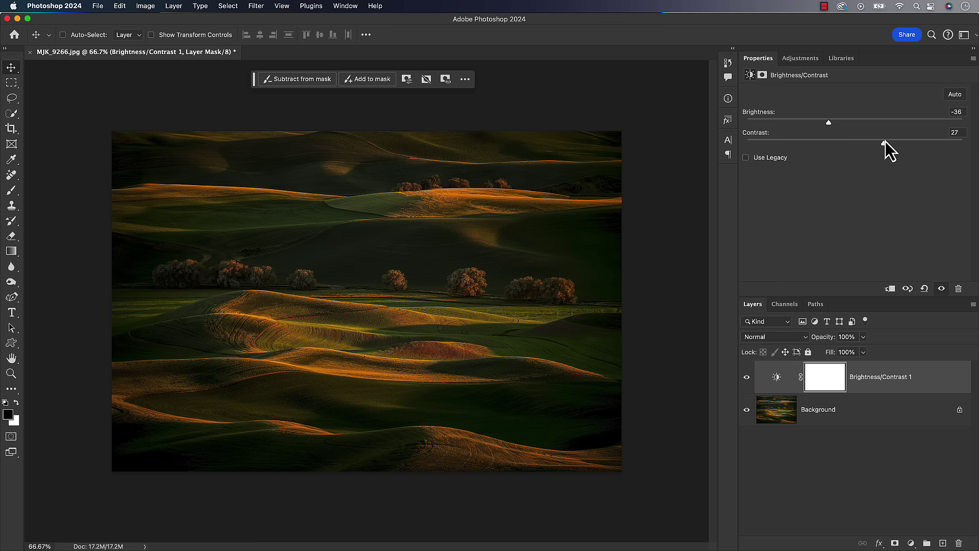
{"action": "left_click", "coordinate": [802, 59]}
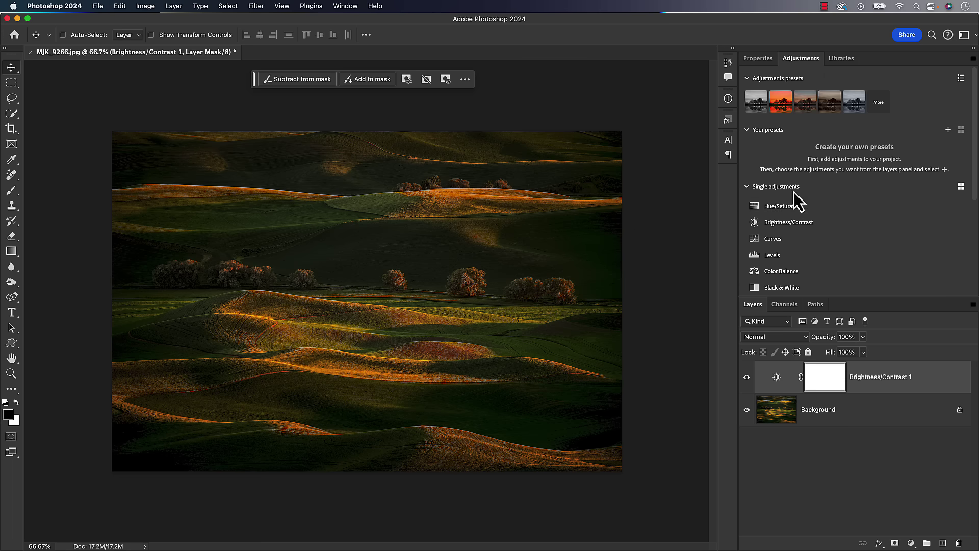
- Add a Levels 1 layer with the white input at 201, then return to Your presets
{"action": "left_click", "coordinate": [764, 257]}
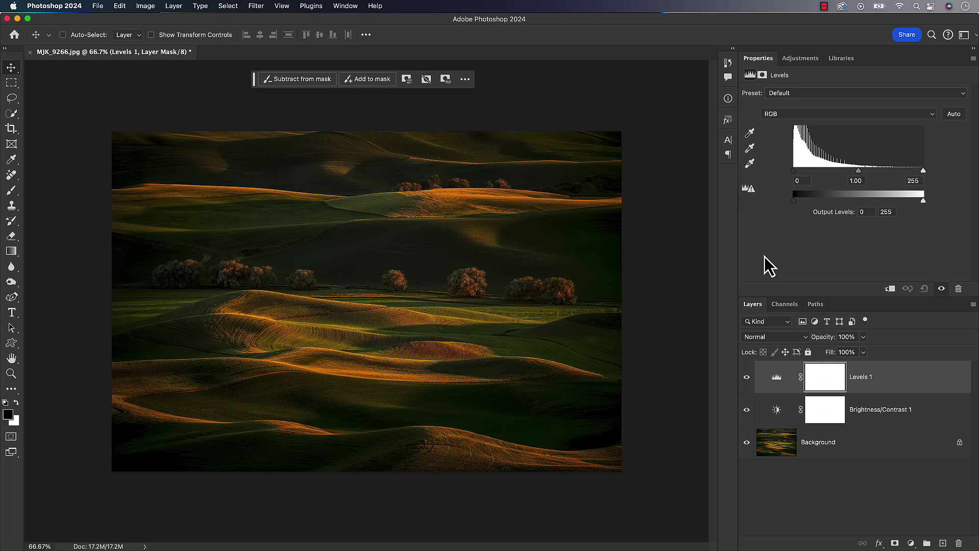
{"action": "left_click_drag", "start_coordinate": [923, 171], "coordinate": [896, 171]}
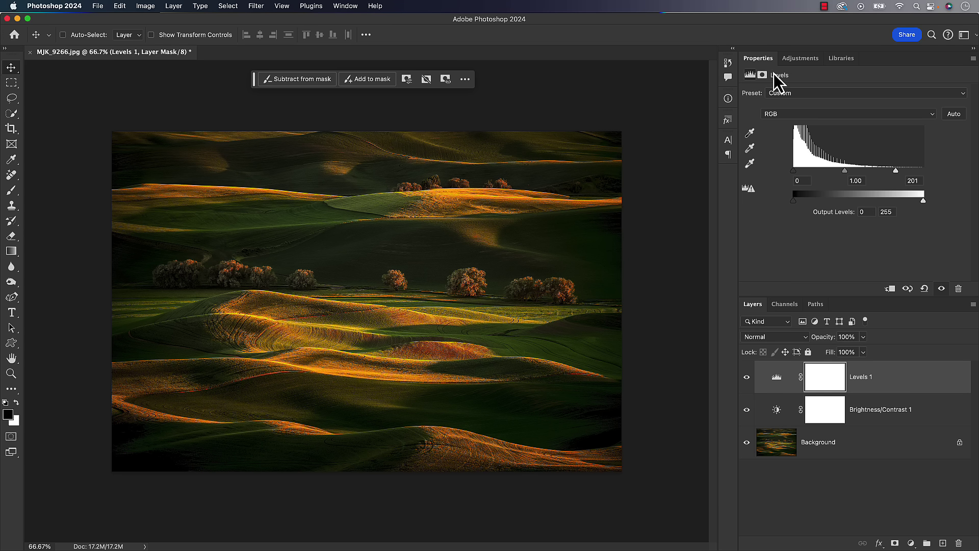
{"action": "left_click", "coordinate": [798, 58]}
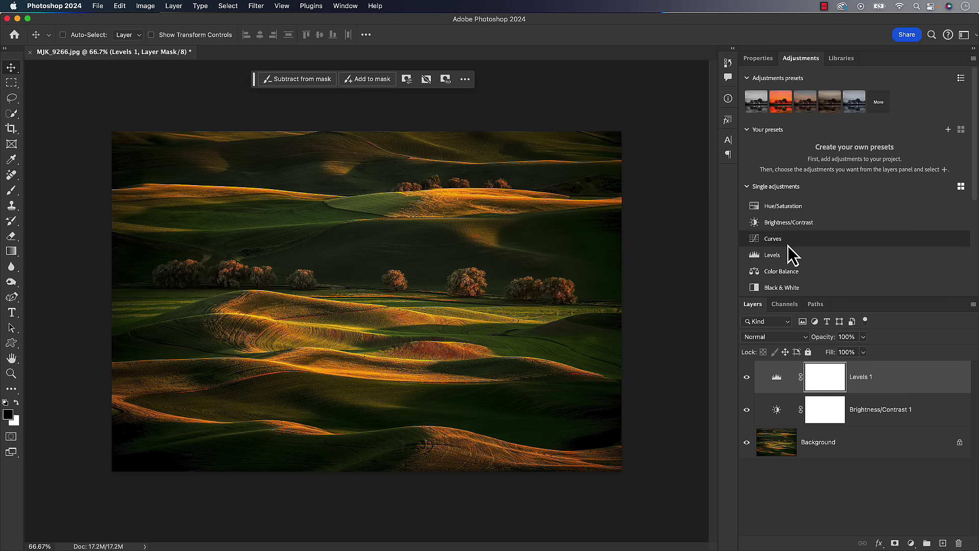
{"action": "scroll", "coordinate": [782, 261], "scroll_direction": "down", "scroll_amount": 4}
{"action": "scroll", "coordinate": [782, 261], "scroll_direction": "up", "scroll_amount": 1}
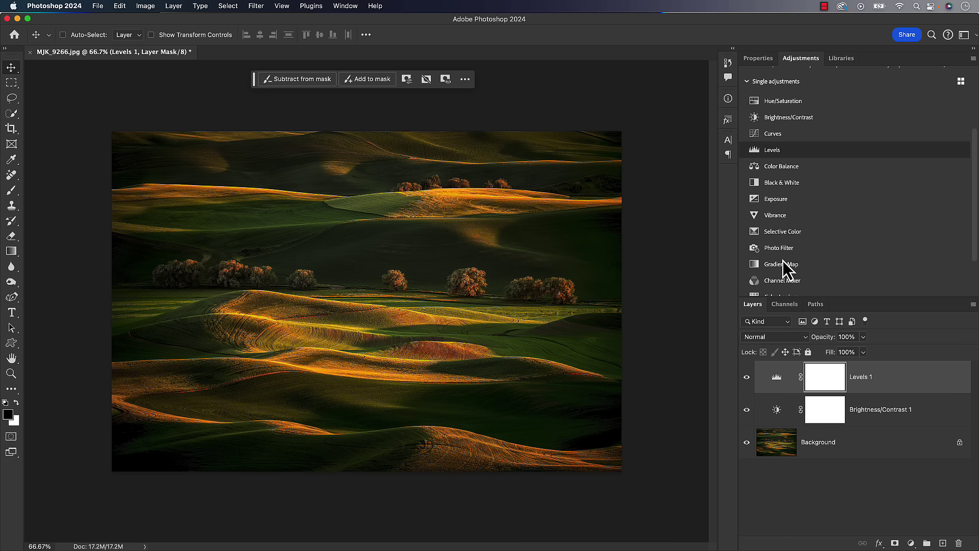
{"action": "scroll", "coordinate": [782, 261], "scroll_direction": "up", "scroll_amount": 4}
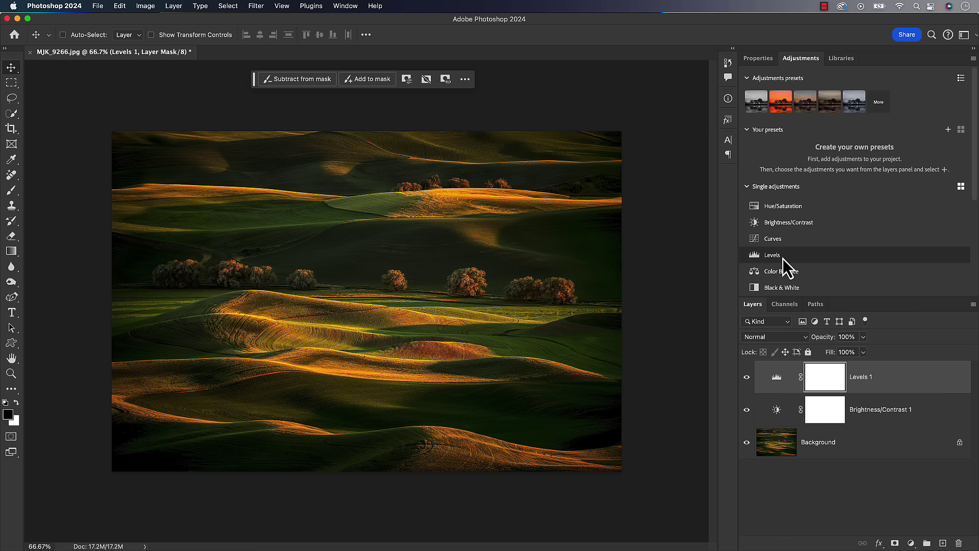
- Add a Hue/Saturation 1 layer with Hue -3 and Saturation +5 to warm the fields
{"action": "left_click", "coordinate": [778, 209]}
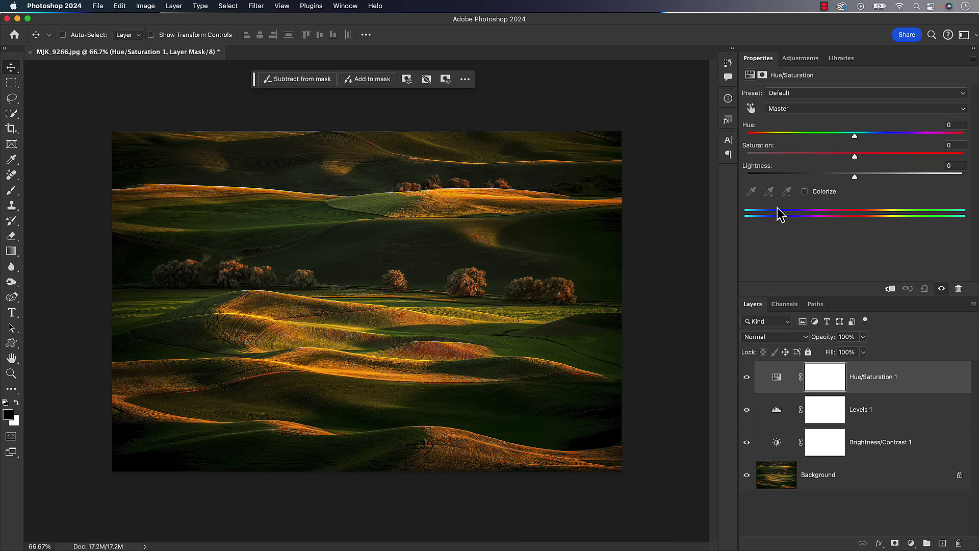
{"action": "left_click_drag", "start_coordinate": [855, 137], "coordinate": [863, 156]}
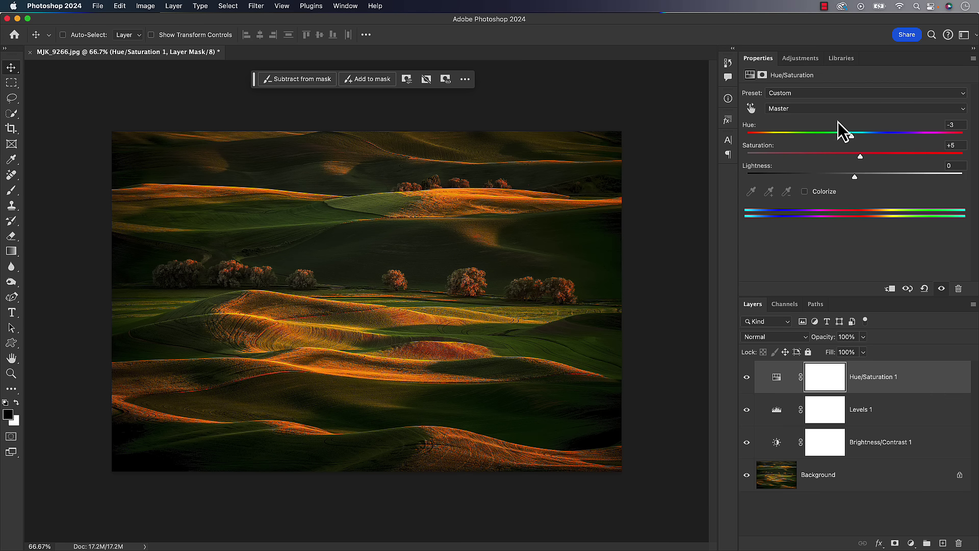
{"action": "left_click", "coordinate": [799, 61]}
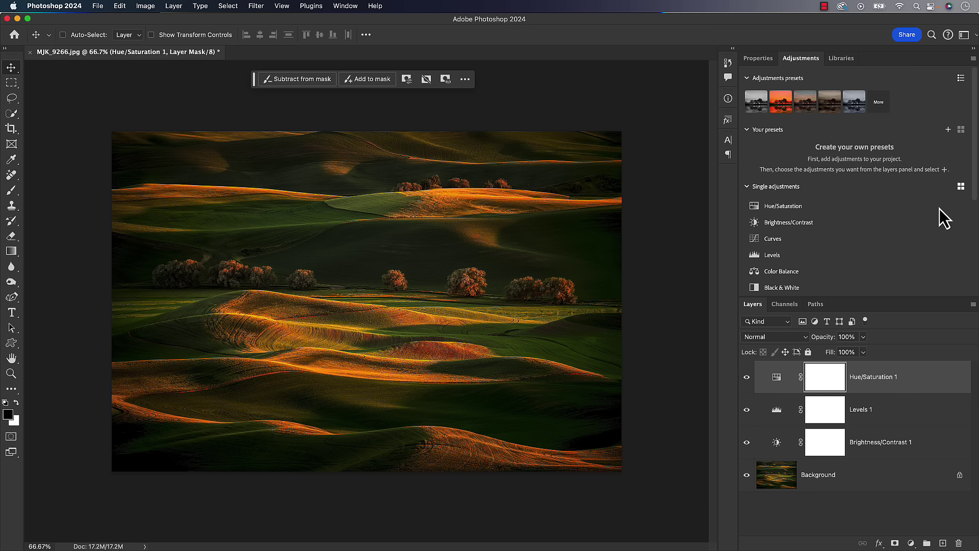
- Save the adjustments as Preset 1 and apply it to test the preset
{"action": "left_click", "coordinate": [947, 130]}
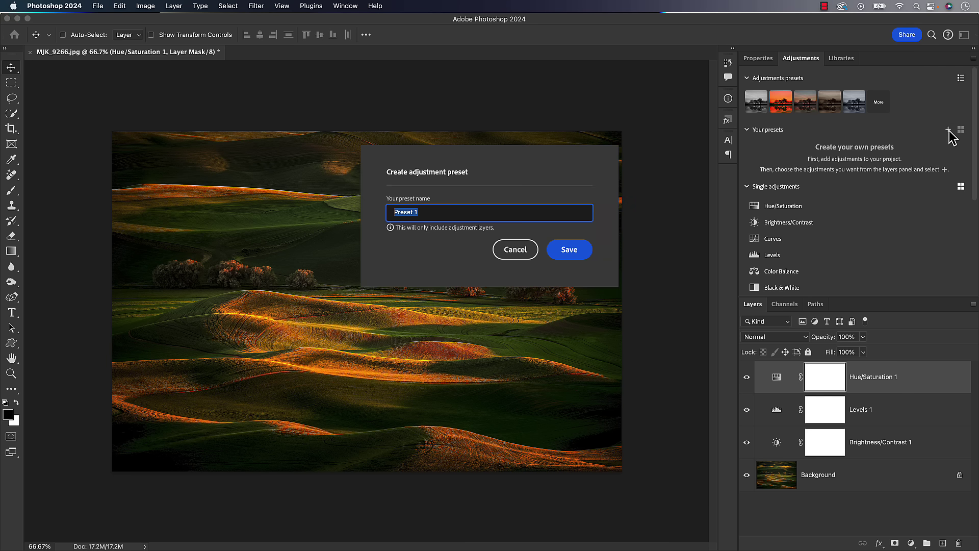
{"action": "left_click", "coordinate": [579, 250]}
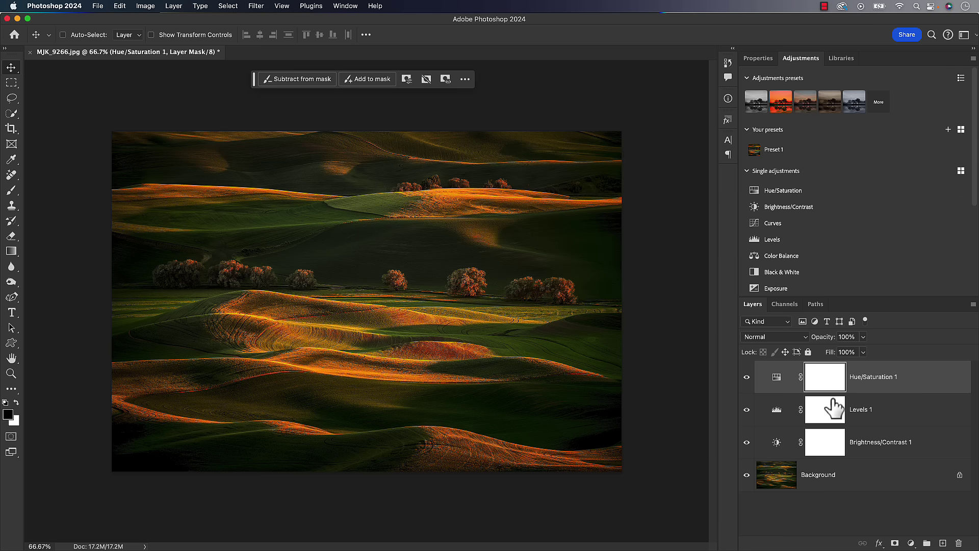
{"action": "left_click", "coordinate": [753, 151]}
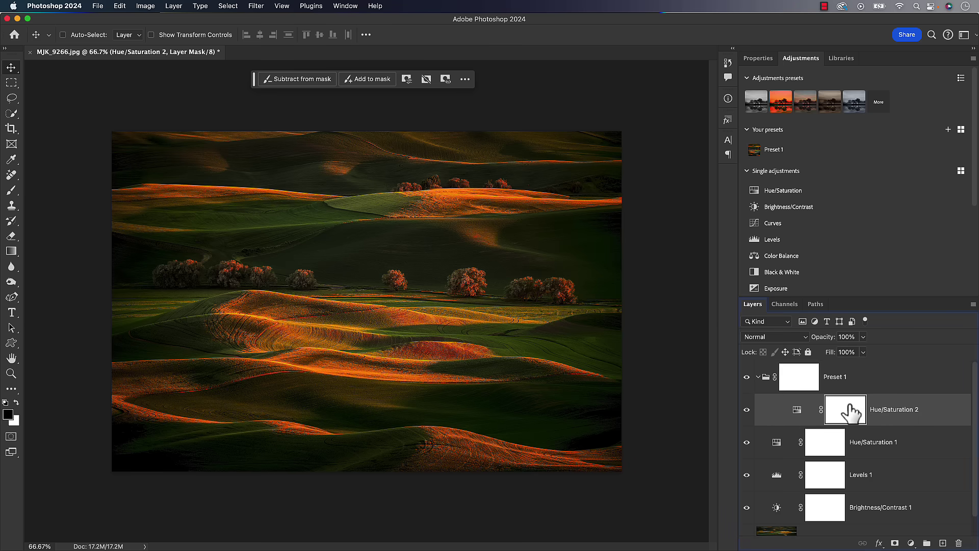
- Delete the test Preset 1 group from the Layers panel
{"action": "left_click", "coordinate": [798, 377]}
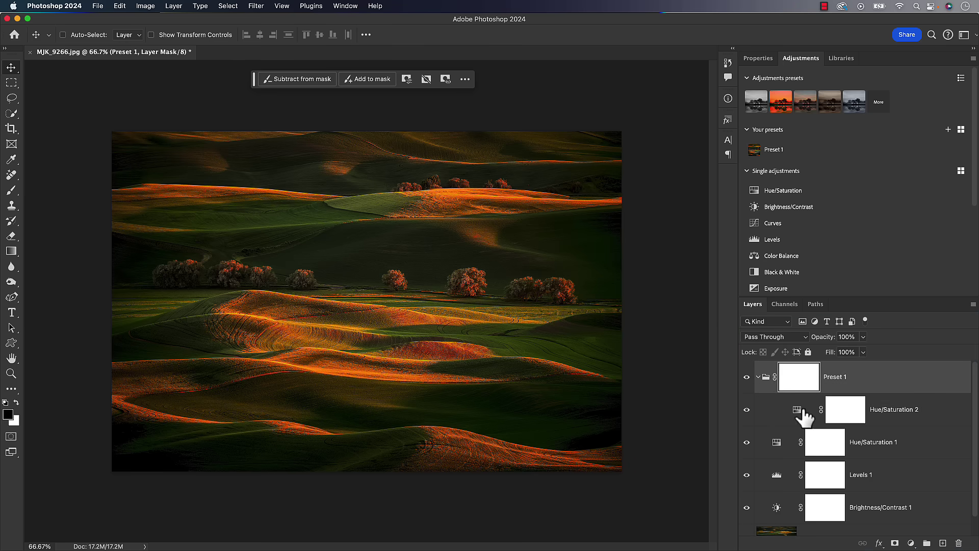
{"action": "left_click", "coordinate": [768, 384]}
{"action": "key", "text": "Delete"}
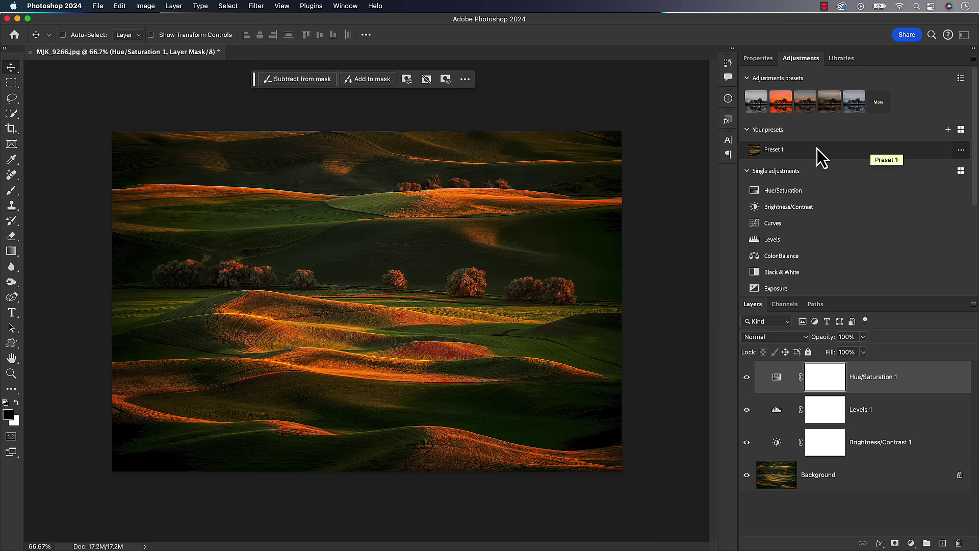
- Delete Preset 1 from its options menu and confirm the deletion
{"action": "left_click", "coordinate": [960, 150]}
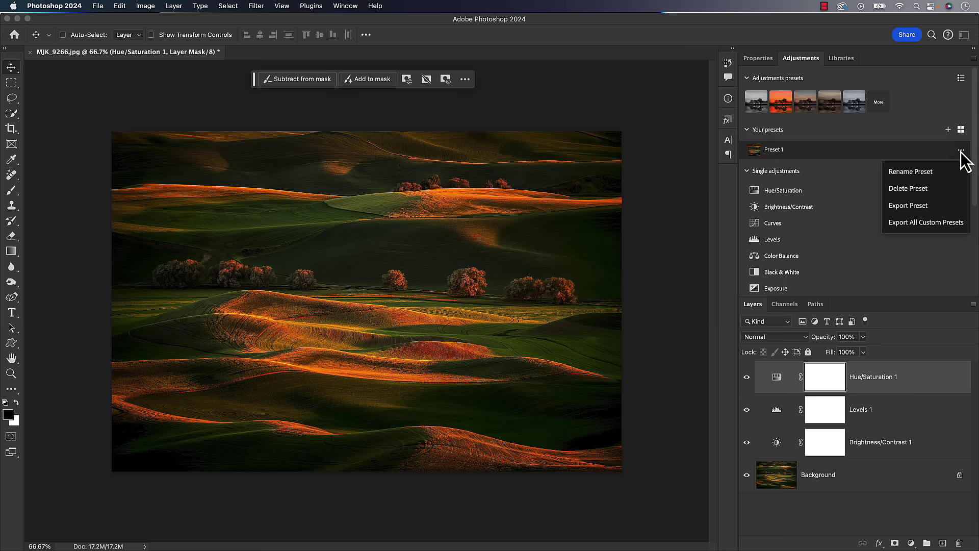
{"action": "left_click", "coordinate": [897, 188]}
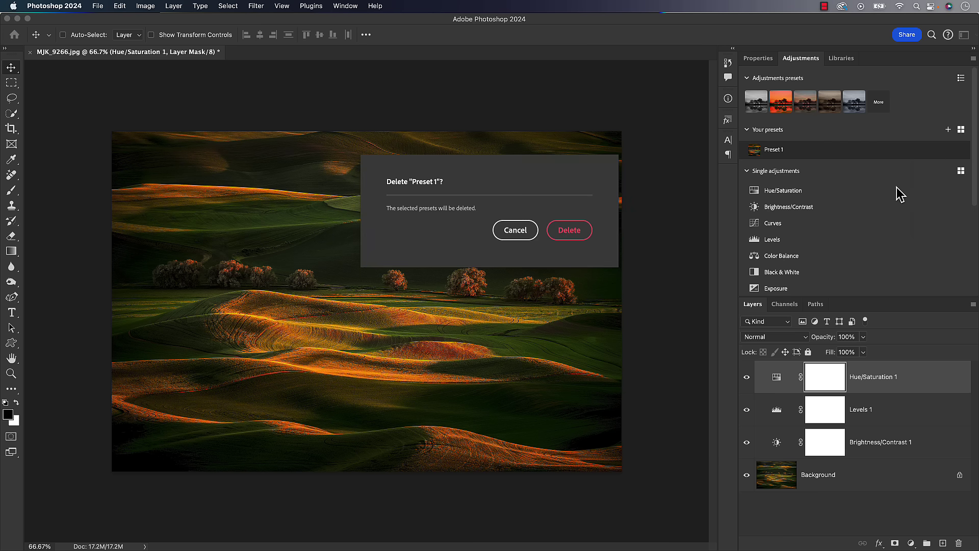
{"action": "left_click", "coordinate": [567, 226]}
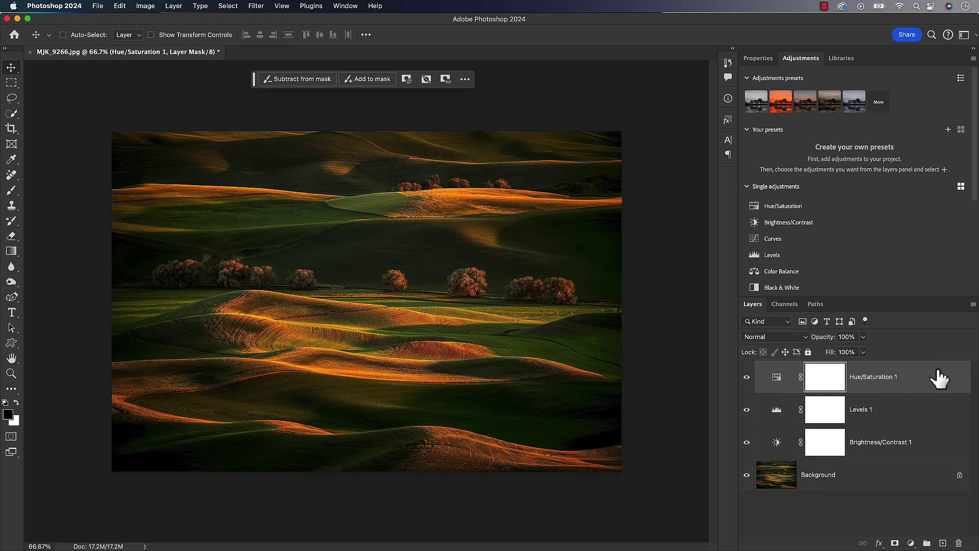
- Save Hue/Saturation 1, Levels 1 and Brightness/Contrast 1 together as a new Preset 1
{"action": "key", "text": "super+2"}
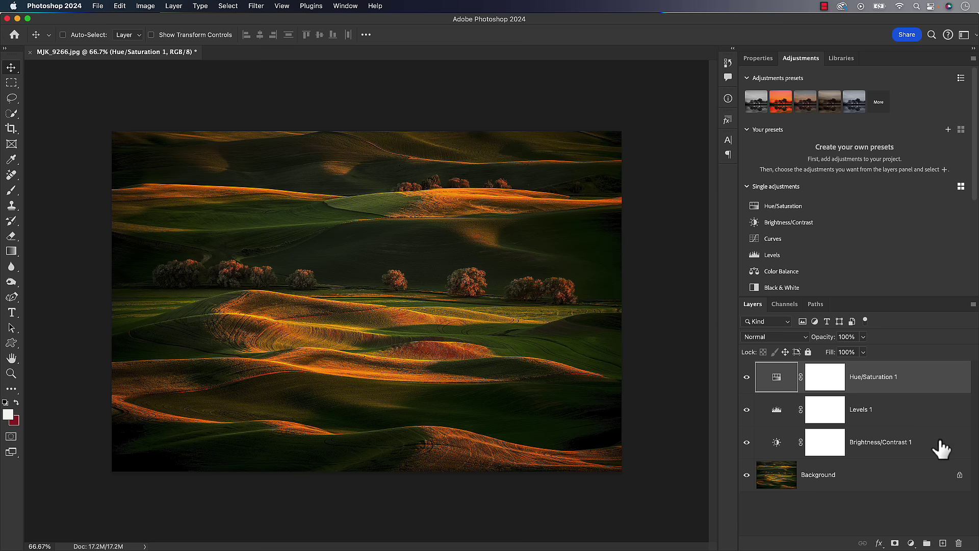
{"action": "left_click", "coordinate": [941, 446], "text": "shift"}
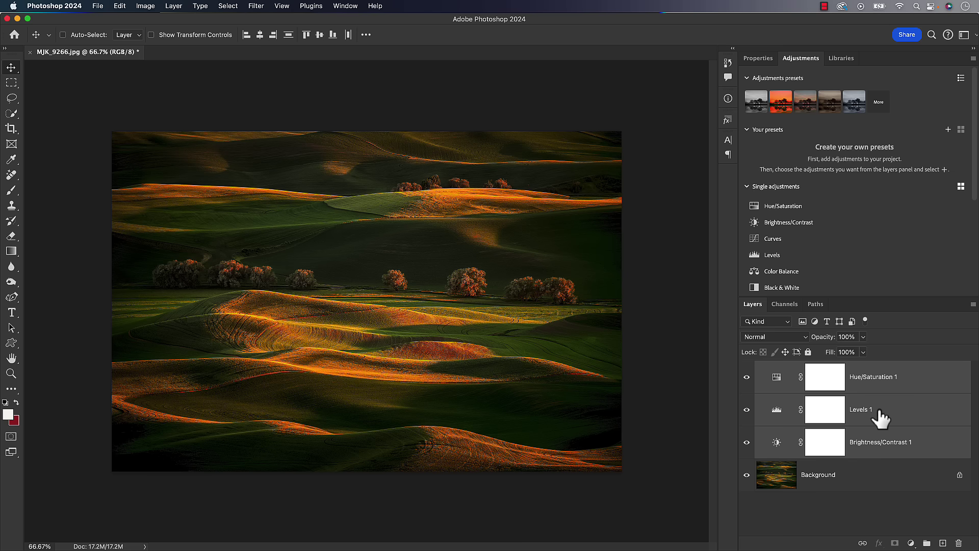
{"action": "left_click", "coordinate": [947, 131]}
{"action": "triple_click", "coordinate": [491, 212]}
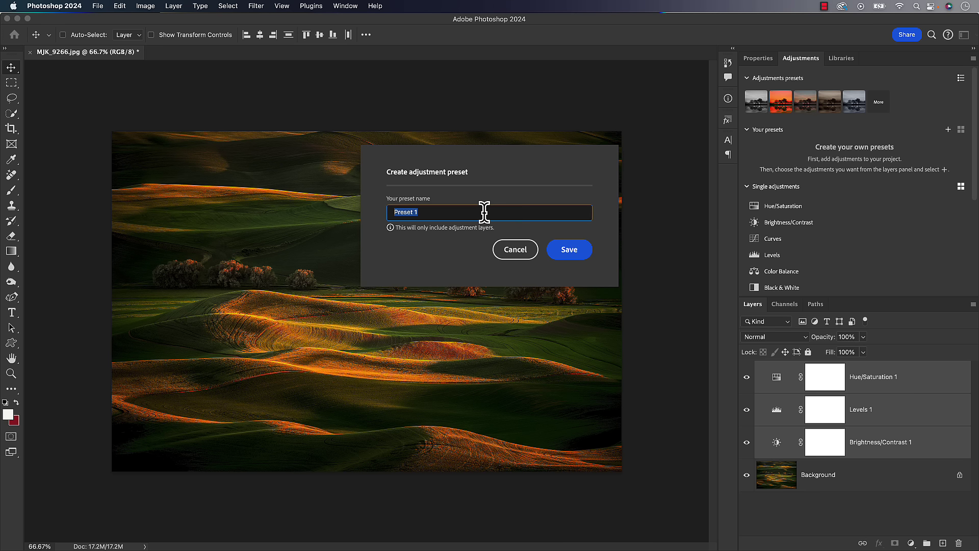
{"action": "left_click", "coordinate": [576, 253]}
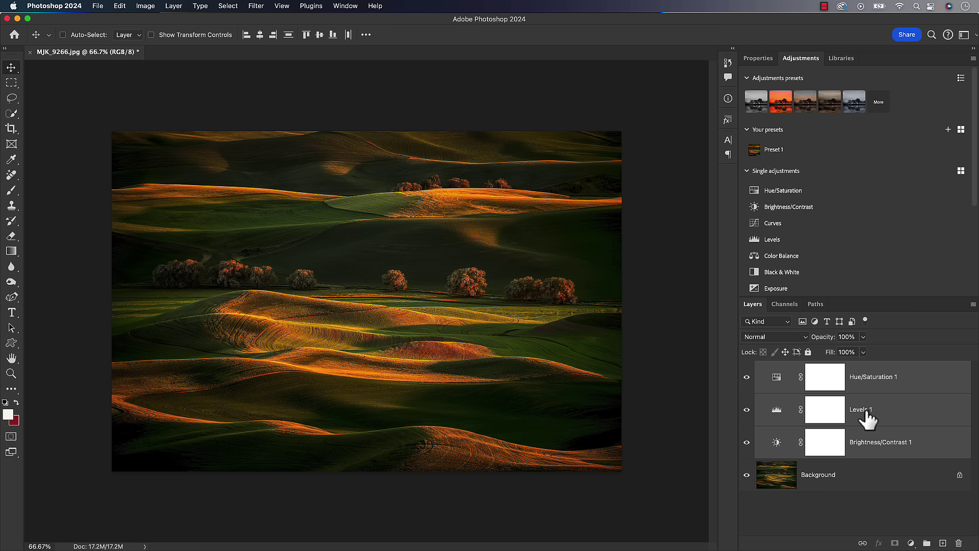
- Delete the three adjustment layers and preview Preset 1 on the bare Background
{"action": "key", "text": "Delete"}
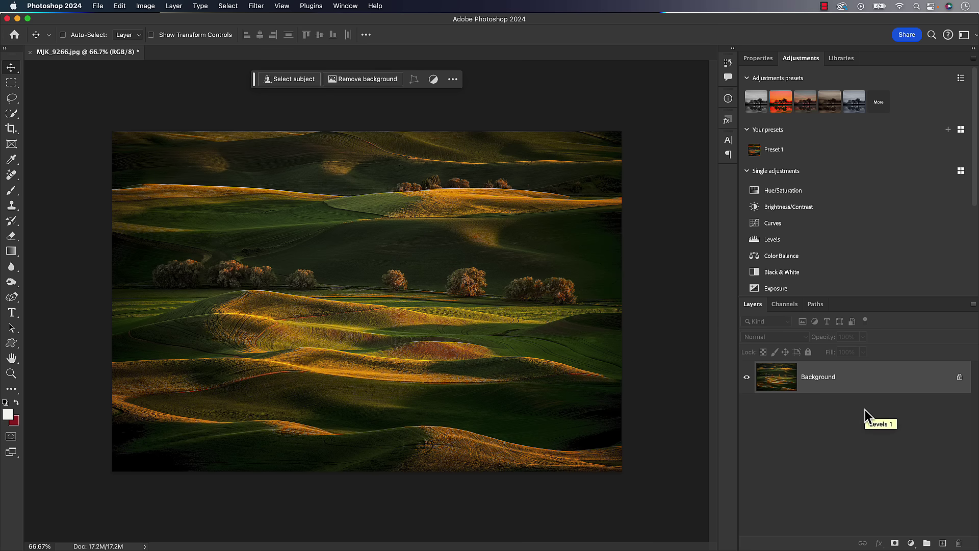
{"action": "left_click", "coordinate": [756, 153]}
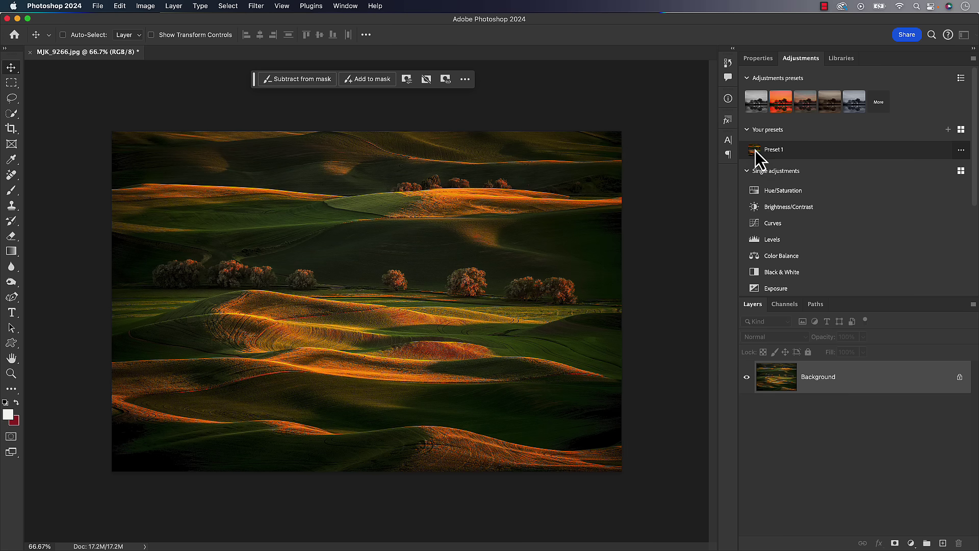
- Apply Preset 1, set its Levels white input to 224, and collapse the group
{"action": "left_click", "coordinate": [755, 151]}
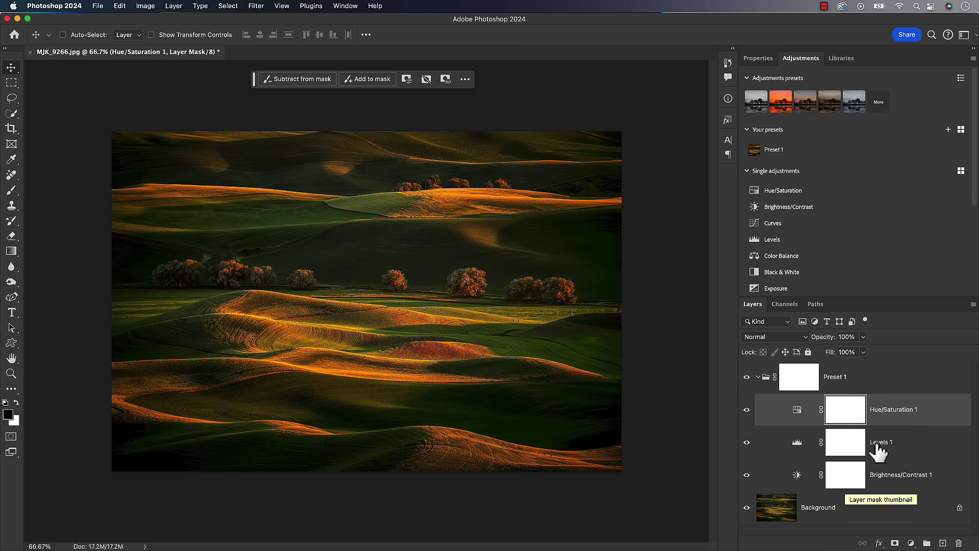
{"action": "left_click", "coordinate": [797, 443]}
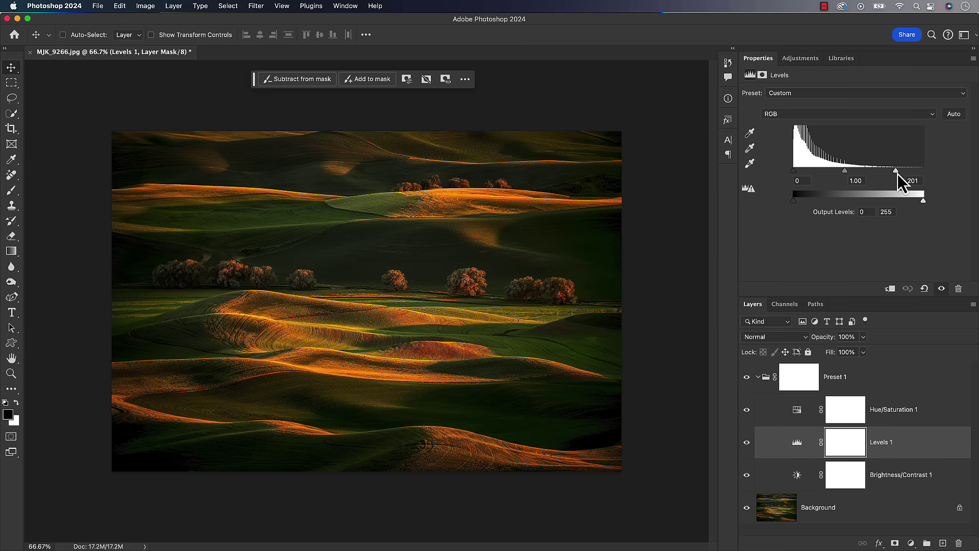
{"action": "left_click_drag", "start_coordinate": [897, 172], "coordinate": [907, 172]}
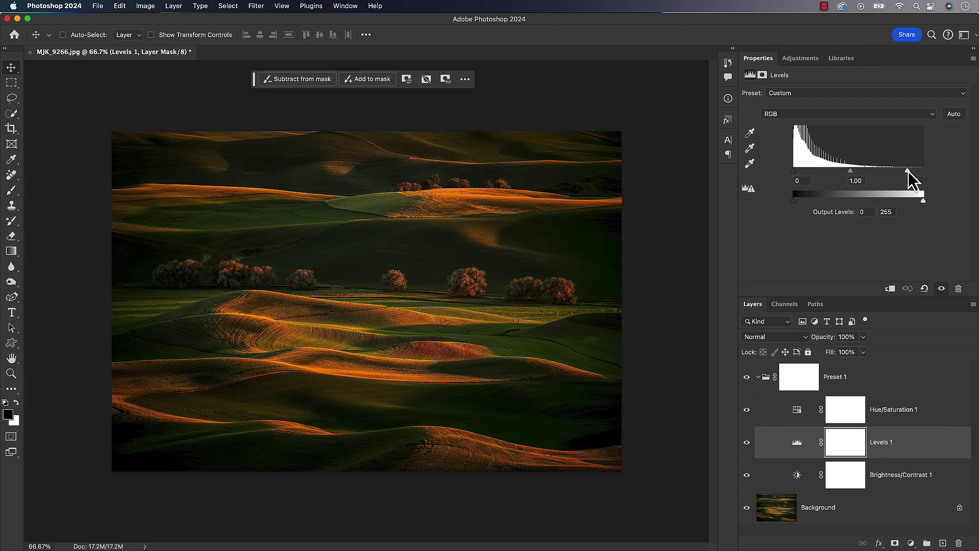
{"action": "left_click", "coordinate": [758, 377]}
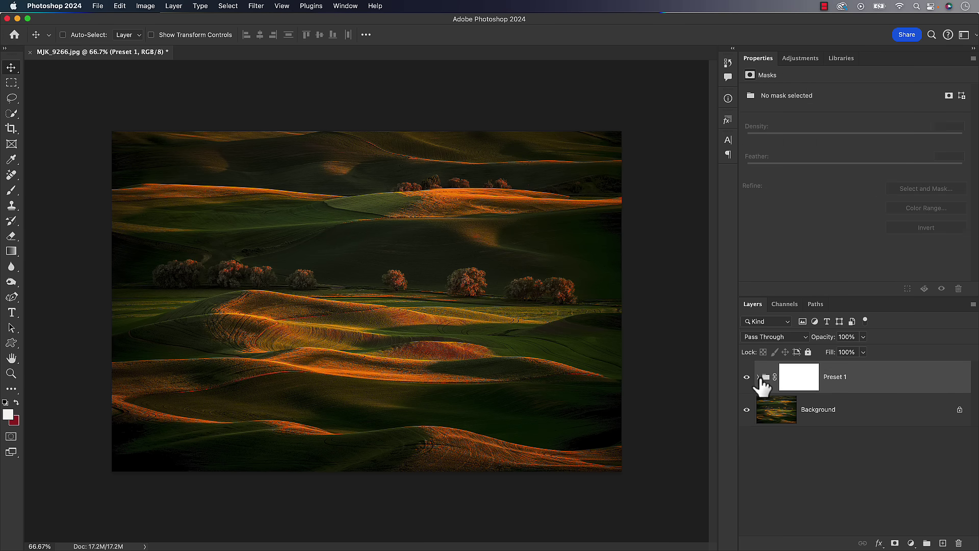
- Return to the Adjustments presets with Preset 1 listed under Your presets
{"action": "left_click", "coordinate": [800, 59]}
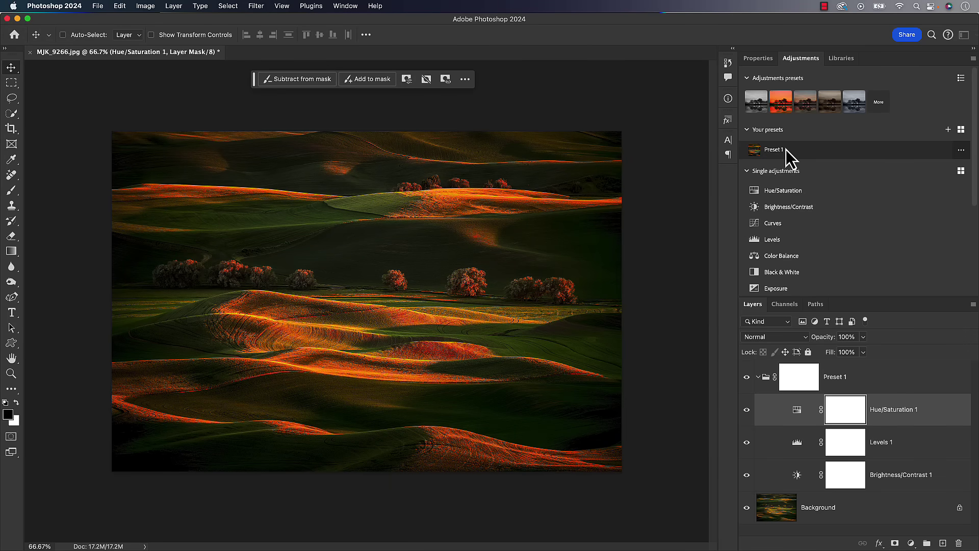
- Remove the Preset 1 group's mask, then delete the group and its three adjustment layers
{"action": "left_click", "coordinate": [961, 151]}
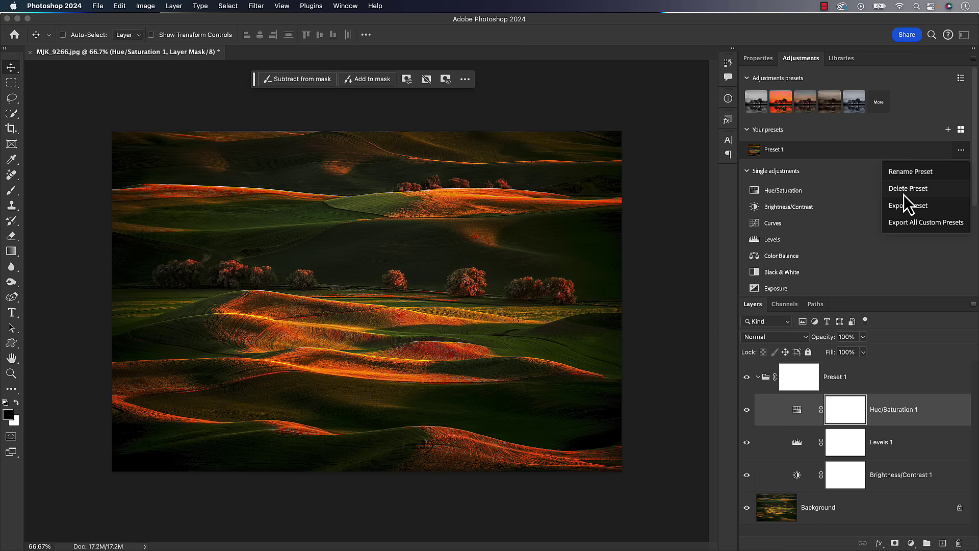
{"action": "left_click", "coordinate": [765, 378]}
{"action": "left_click", "coordinate": [765, 378]}
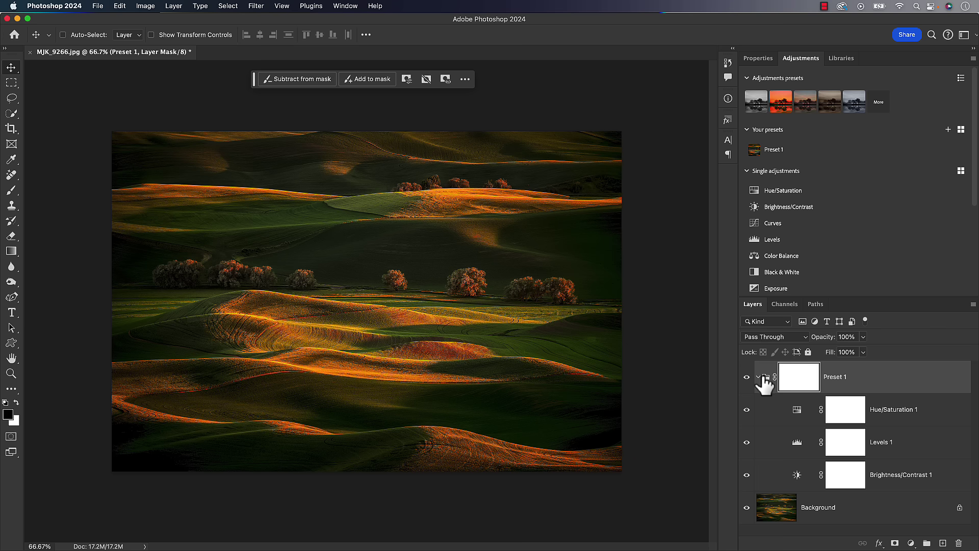
{"action": "key", "text": "BackSpace"}
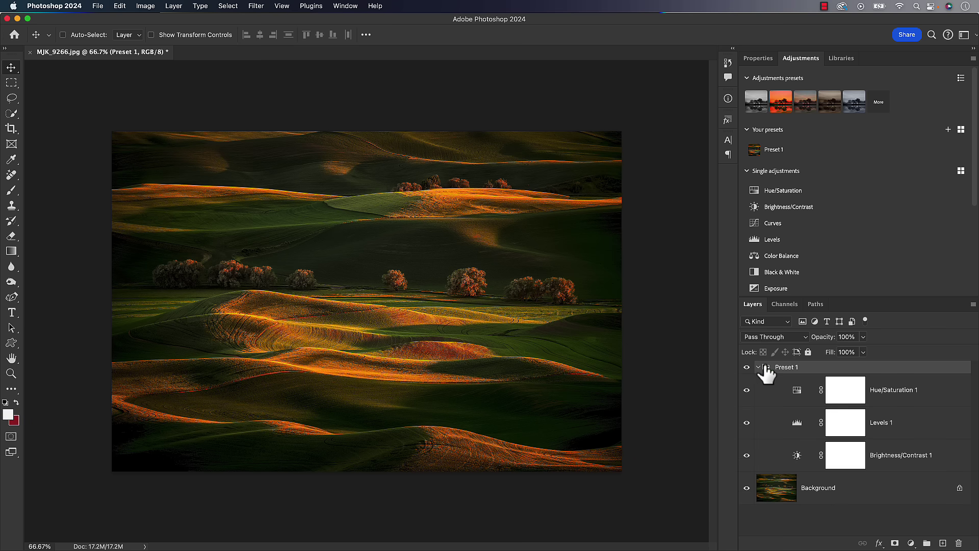
{"action": "key", "text": "BackSpace"}
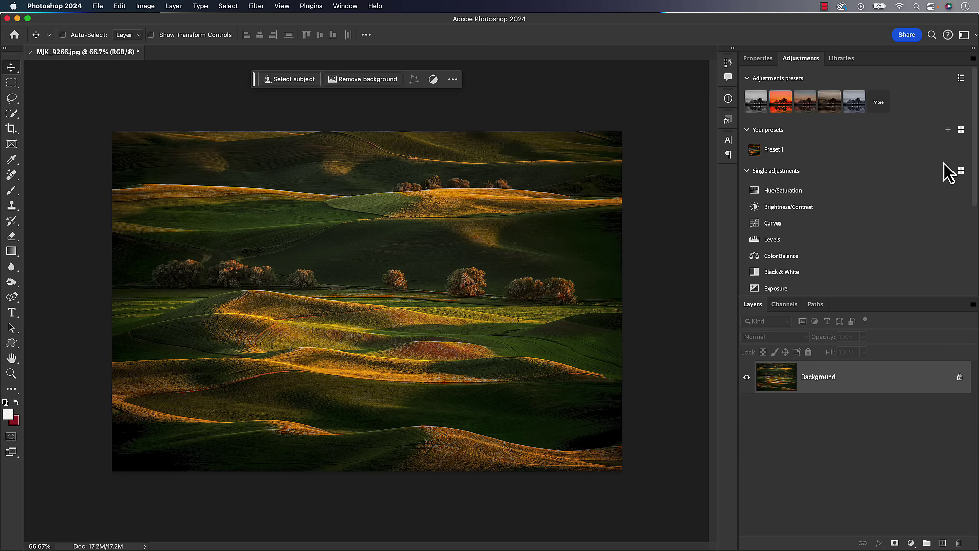
- Add a Brightness/Contrast layer with brightness 27 and save it as Preset 2
{"action": "left_click", "coordinate": [790, 209]}
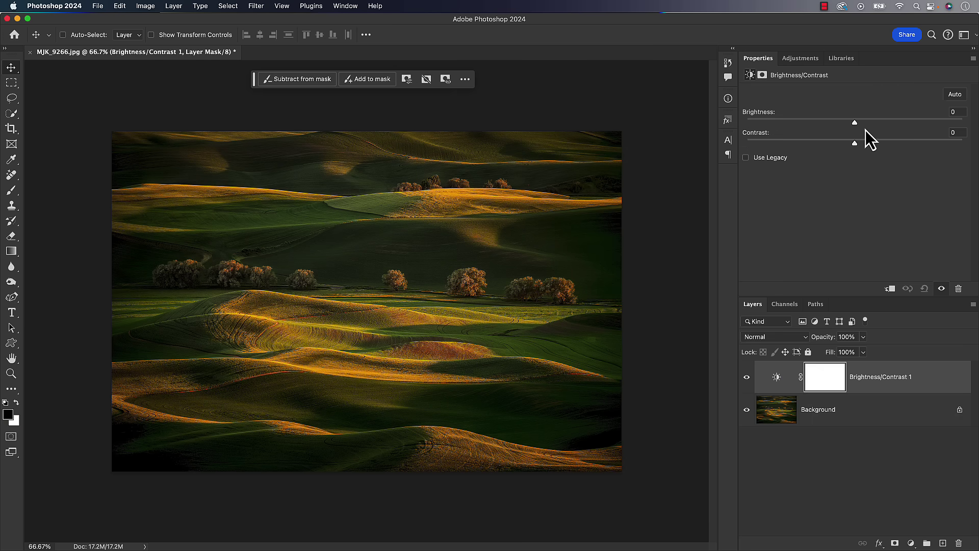
{"action": "left_click_drag", "start_coordinate": [855, 123], "coordinate": [880, 121]}
{"action": "left_click", "coordinate": [801, 59]}
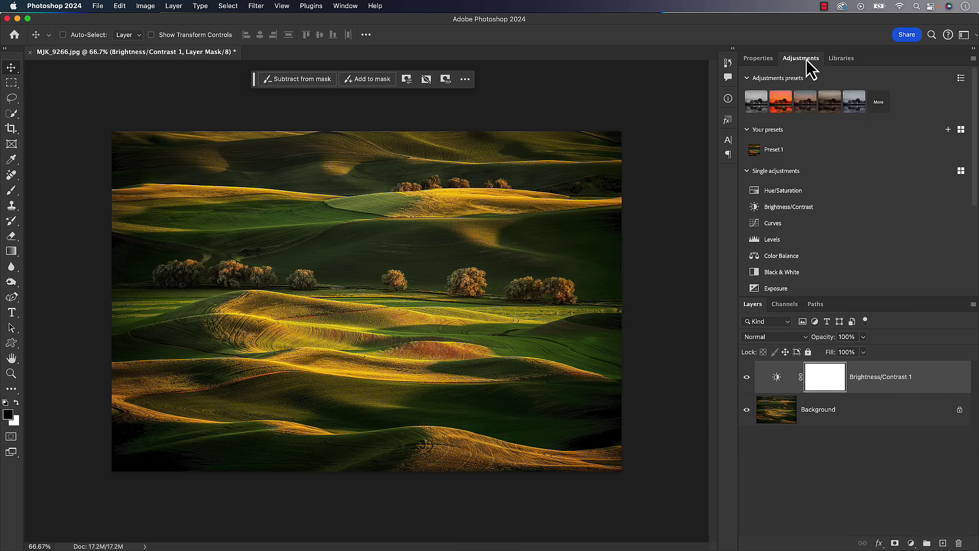
{"action": "left_click", "coordinate": [948, 130]}
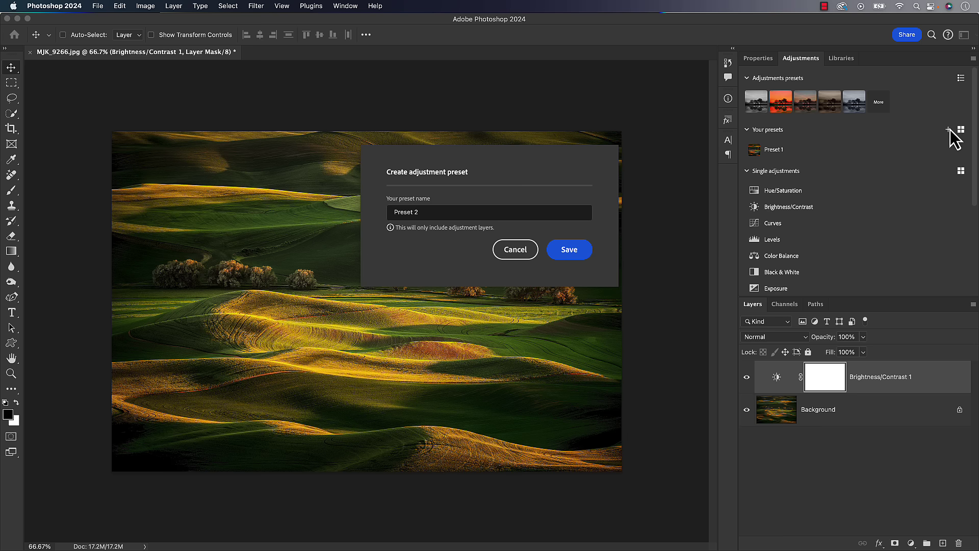
{"action": "left_click", "coordinate": [569, 250]}
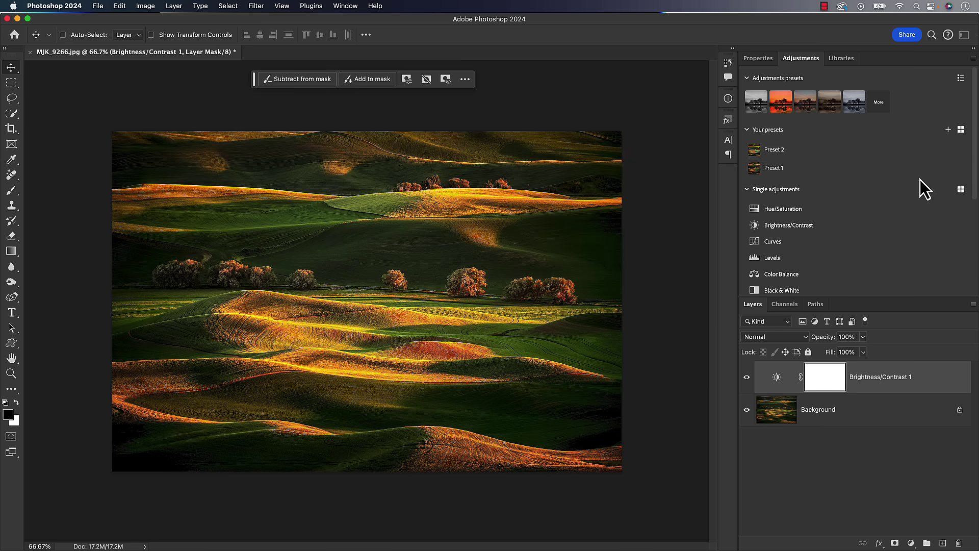
{"action": "mouse_move", "coordinate": [965, 172]}
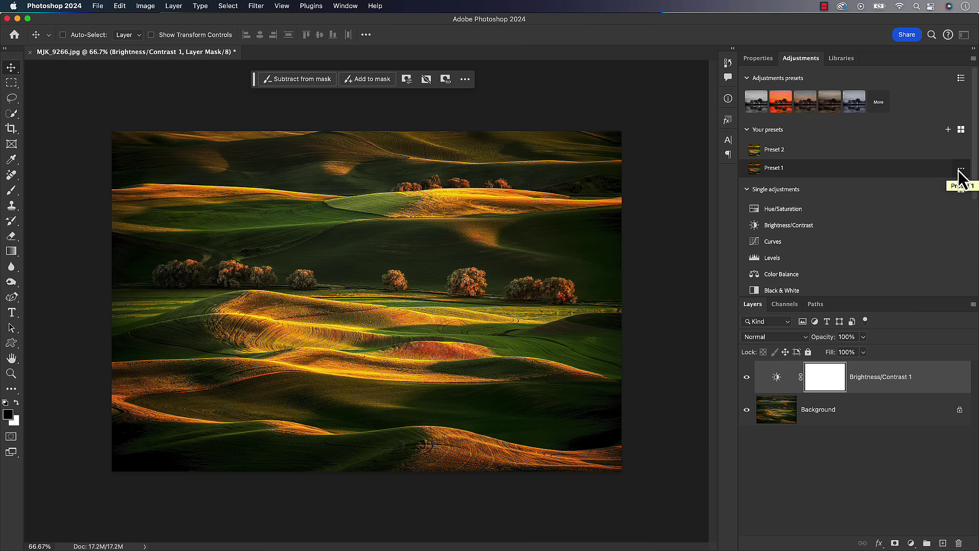
- Export all custom presets to the PS Presets folder as 'Matts Custom PS Presets'
{"action": "left_click", "coordinate": [961, 170]}
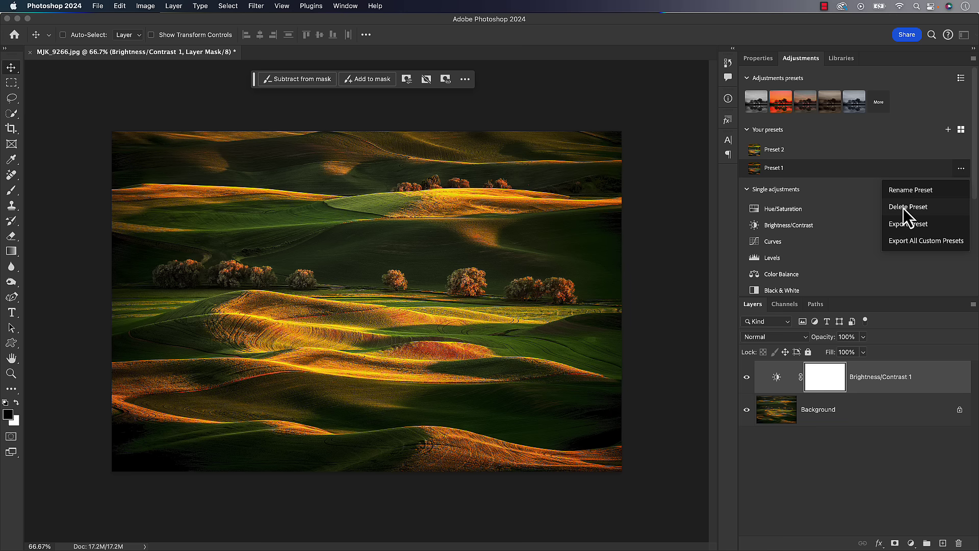
{"action": "left_click", "coordinate": [897, 241]}
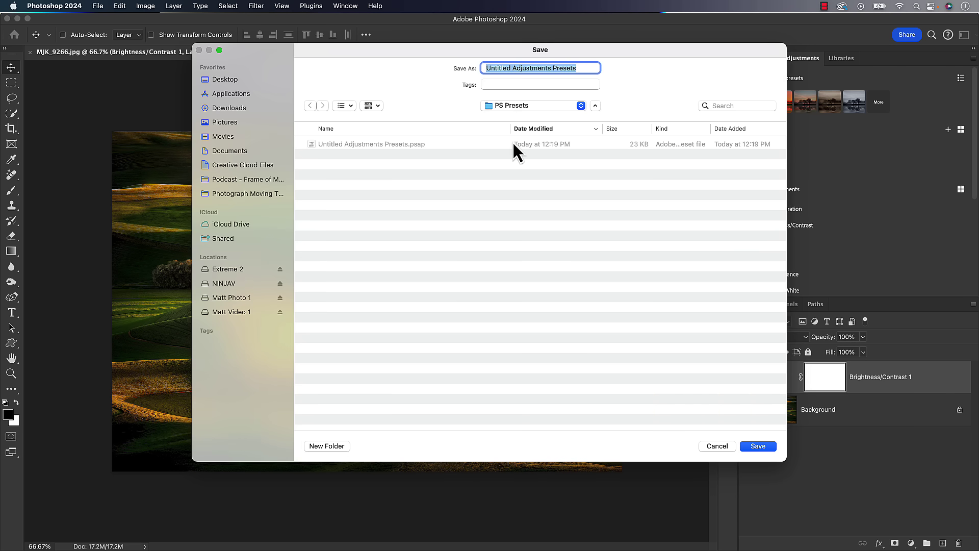
{"action": "left_click_drag", "start_coordinate": [452, 58], "coordinate": [412, 54]}
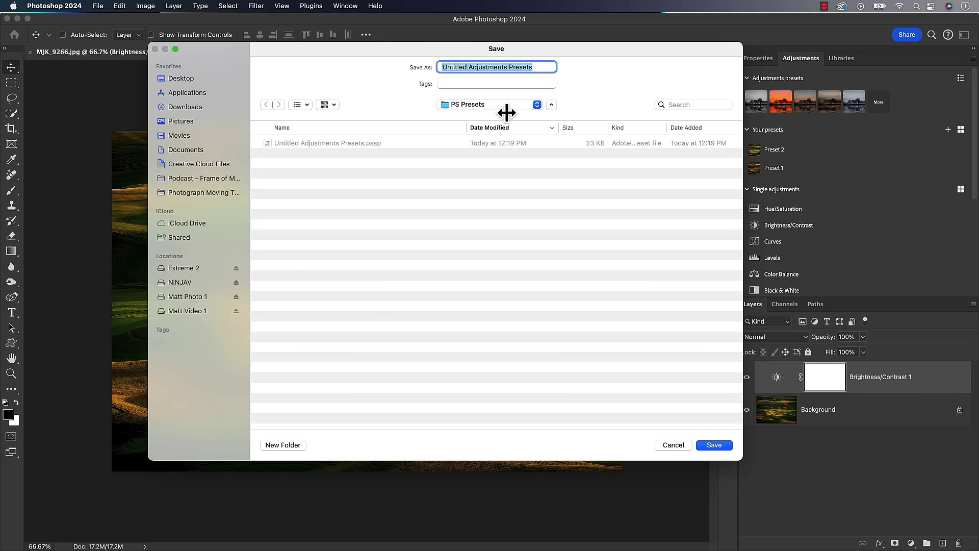
{"action": "type", "text": "Matts Custom"}
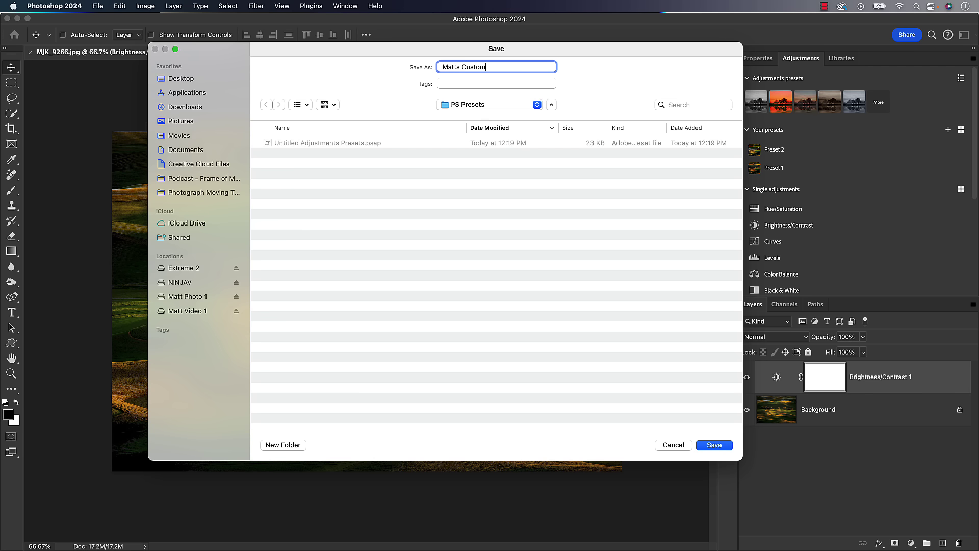
{"action": "type", "text": " PS Presets"}
{"action": "left_click", "coordinate": [713, 445]}
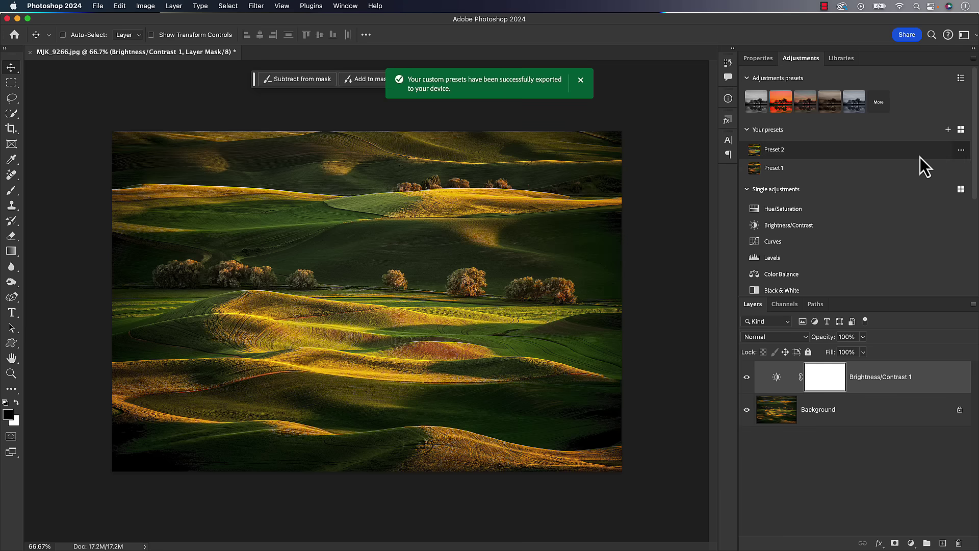
- Delete Preset 2 and then Preset 1 from Your presets, confirming each deletion
{"action": "left_click", "coordinate": [961, 150]}
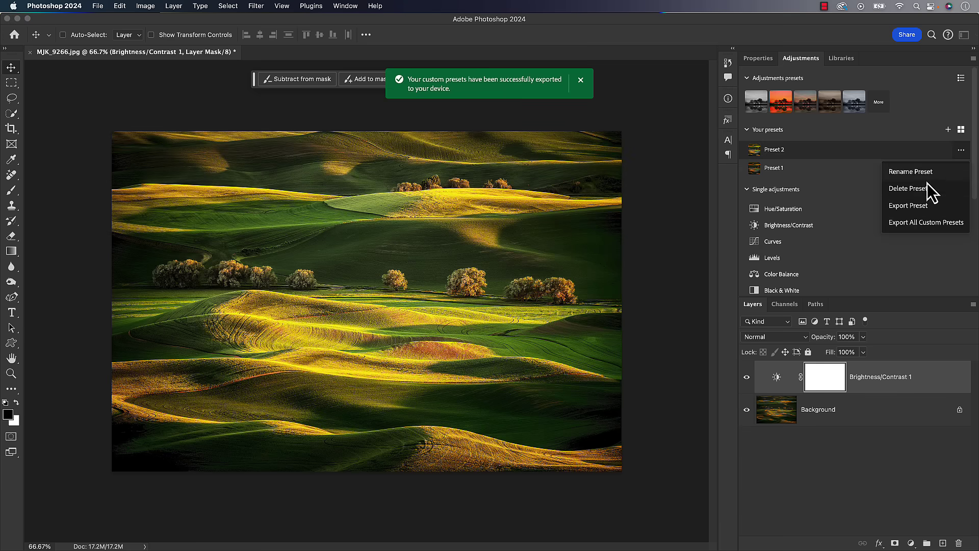
{"action": "left_click", "coordinate": [907, 188]}
{"action": "left_click", "coordinate": [569, 230]}
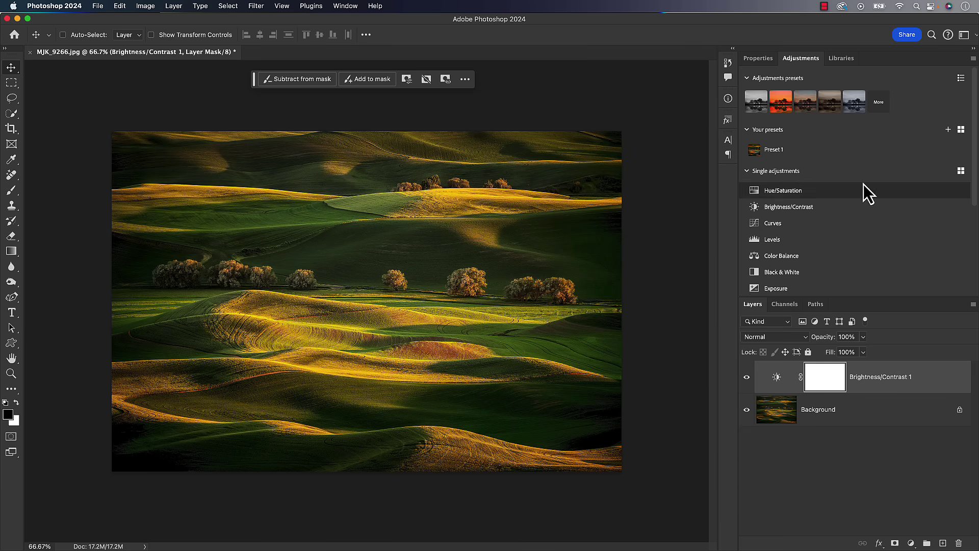
{"action": "left_click", "coordinate": [961, 150]}
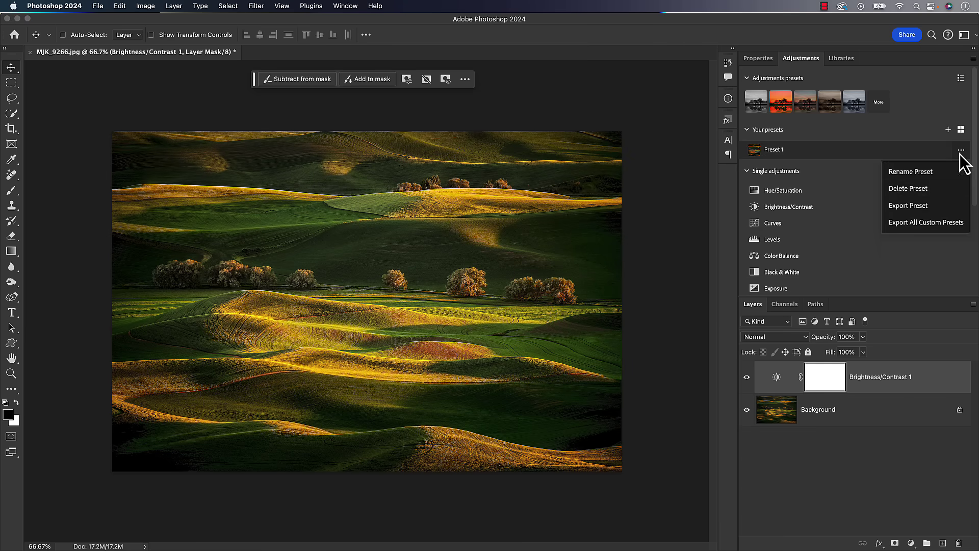
{"action": "left_click", "coordinate": [905, 188]}
{"action": "left_click", "coordinate": [571, 230]}
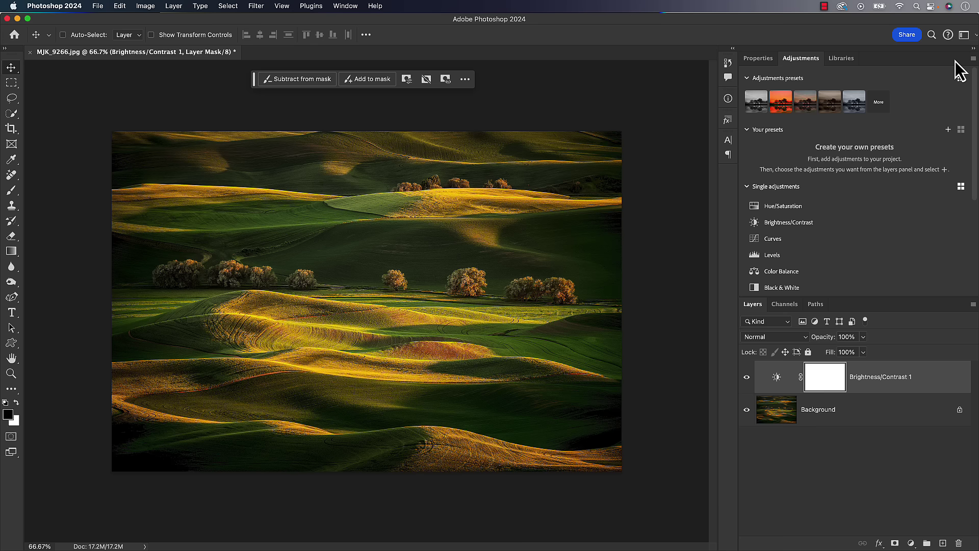
- Import Matts Custom PS Presets.psap from the Adjustments panel menu to restore both presets
{"action": "left_click", "coordinate": [972, 305]}
{"action": "left_click", "coordinate": [917, 100]}
{"action": "left_click", "coordinate": [973, 59]}
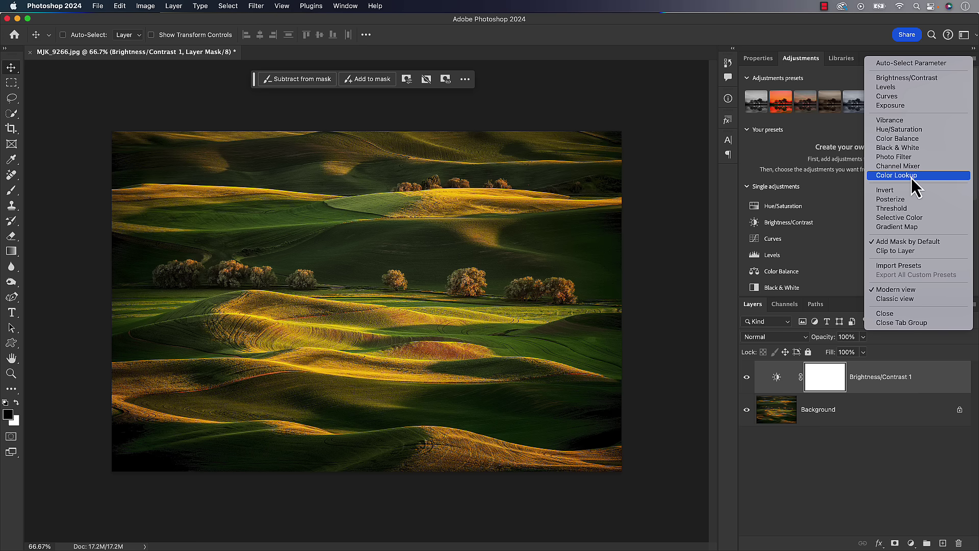
{"action": "left_click", "coordinate": [890, 265]}
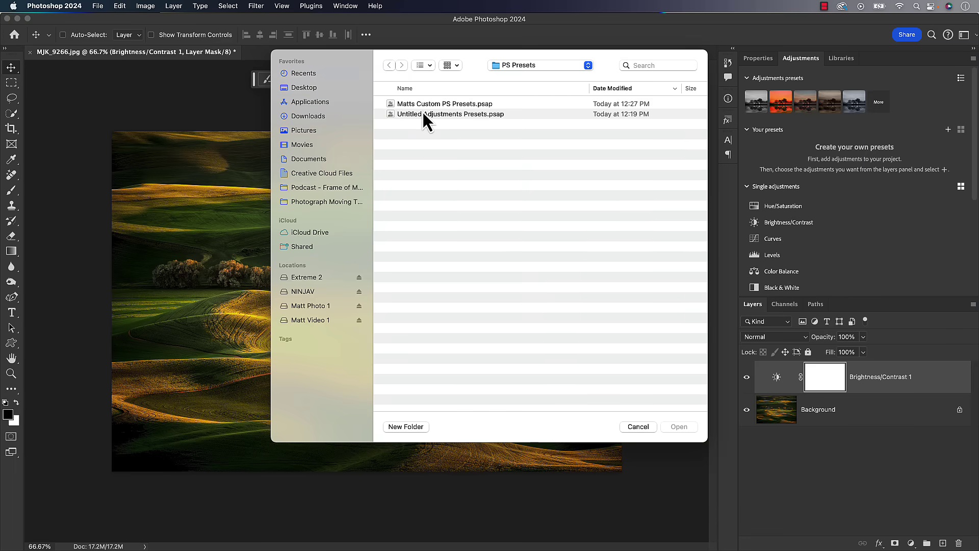
{"action": "left_click", "coordinate": [425, 103]}
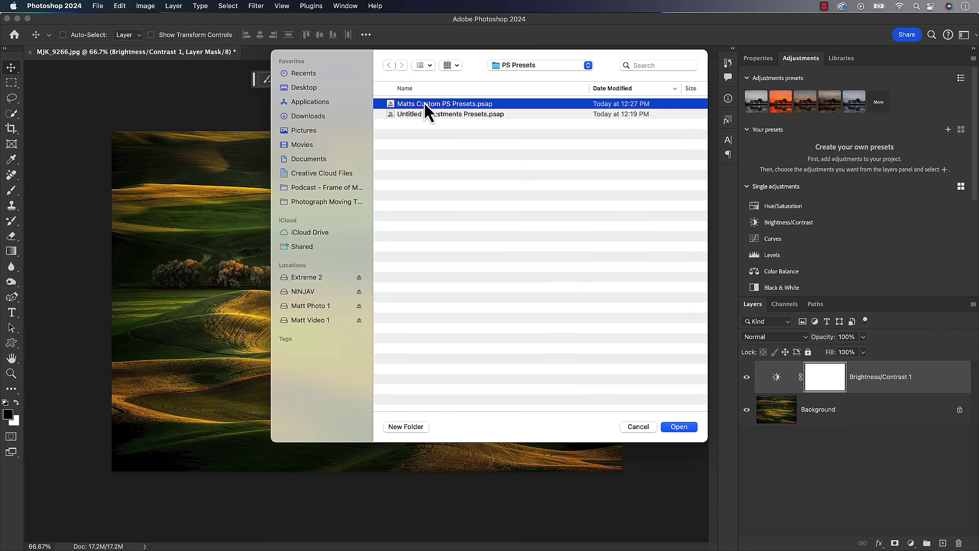
{"action": "left_click", "coordinate": [676, 427]}
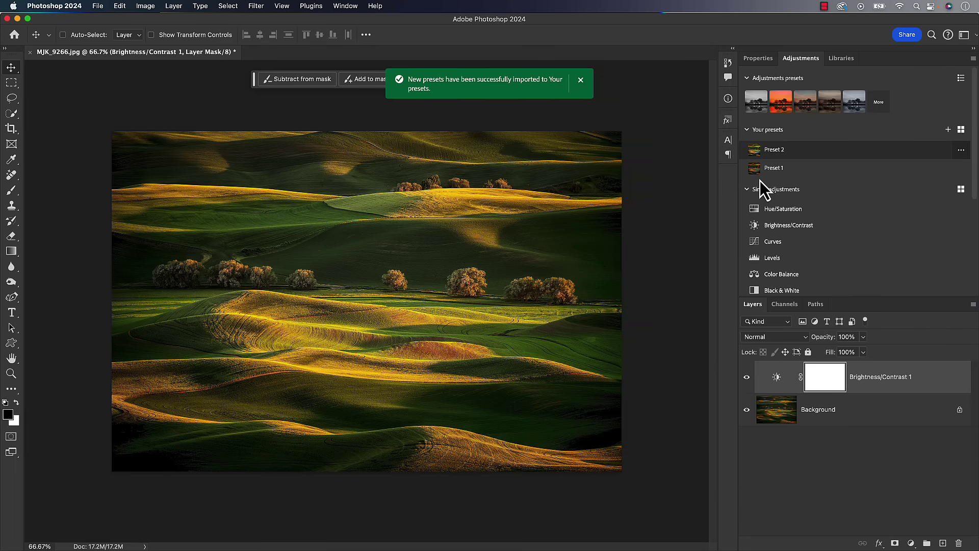
- Delete the Brightness/Contrast 1 layer and apply the imported Preset 1 to the photo
{"action": "left_click", "coordinate": [775, 386]}
{"action": "key", "text": "Delete"}
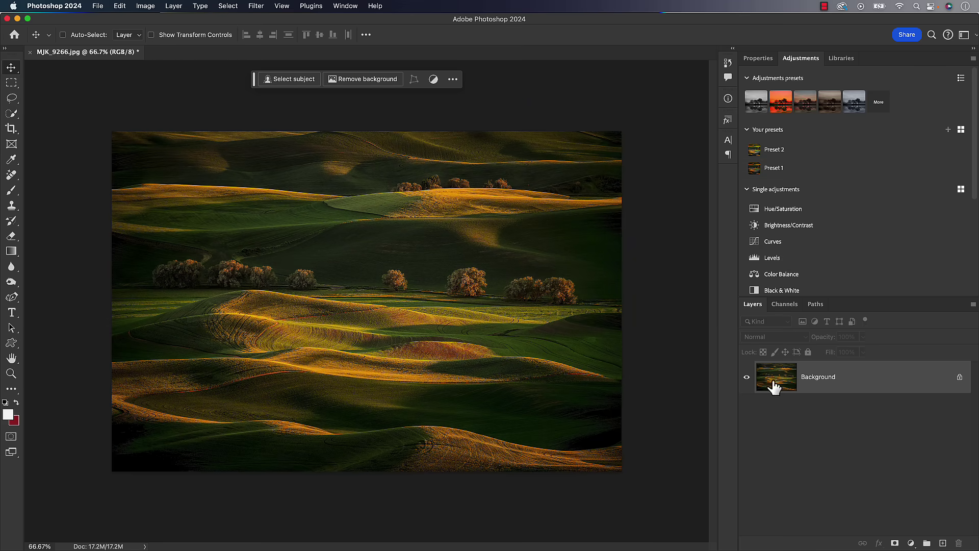
{"action": "left_click", "coordinate": [757, 170]}
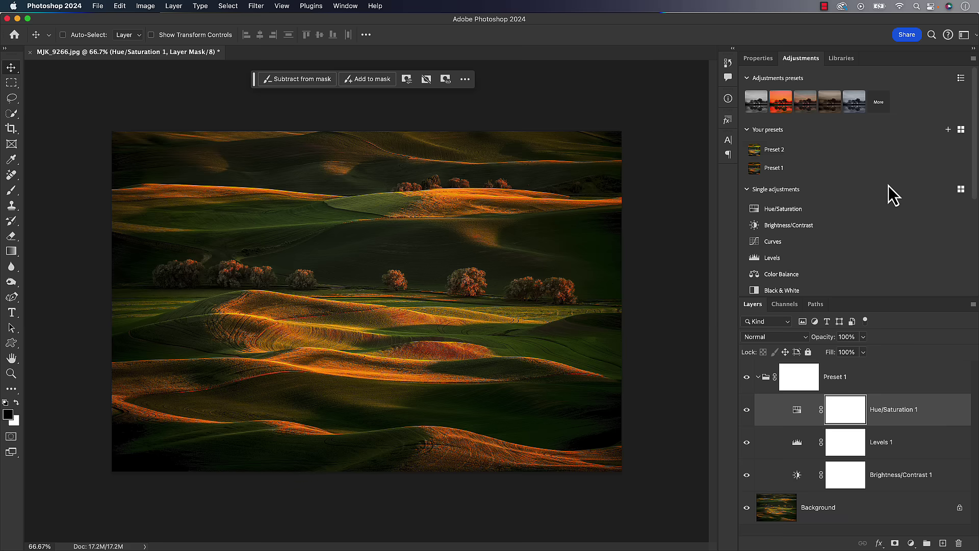
{"action": "mouse_move", "coordinate": [794, 143]}
{"action": "left_click", "coordinate": [879, 106]}
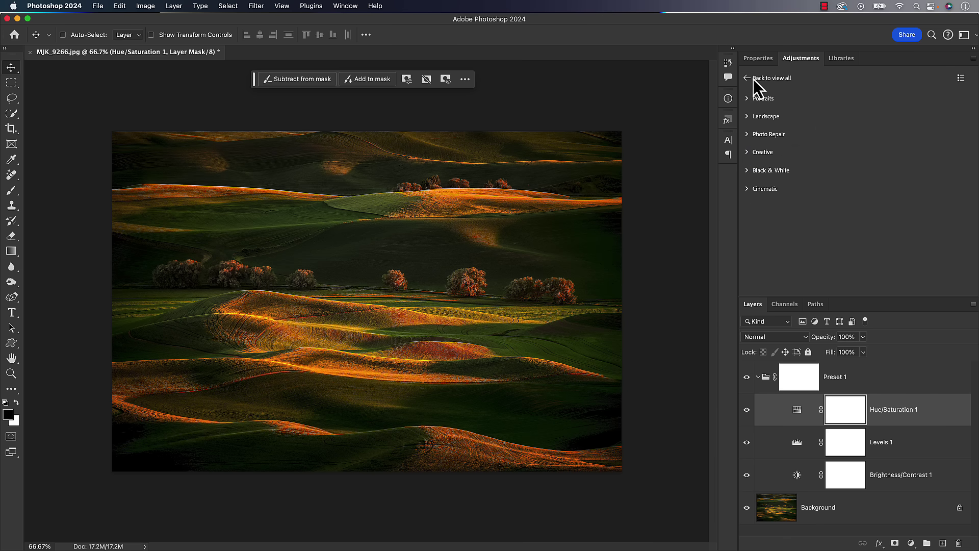
{"action": "left_click", "coordinate": [747, 102]}
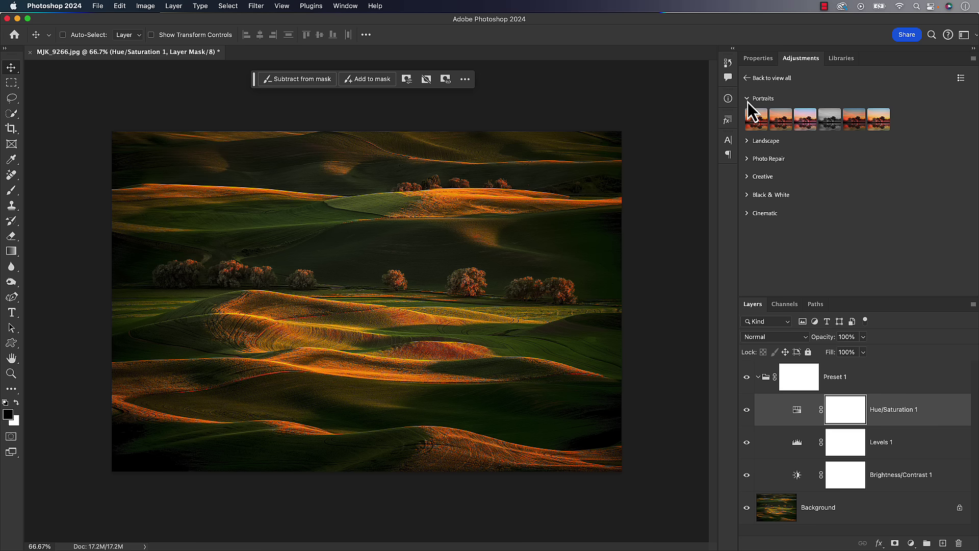
{"action": "left_click", "coordinate": [747, 99]}
{"action": "left_click", "coordinate": [747, 78]}
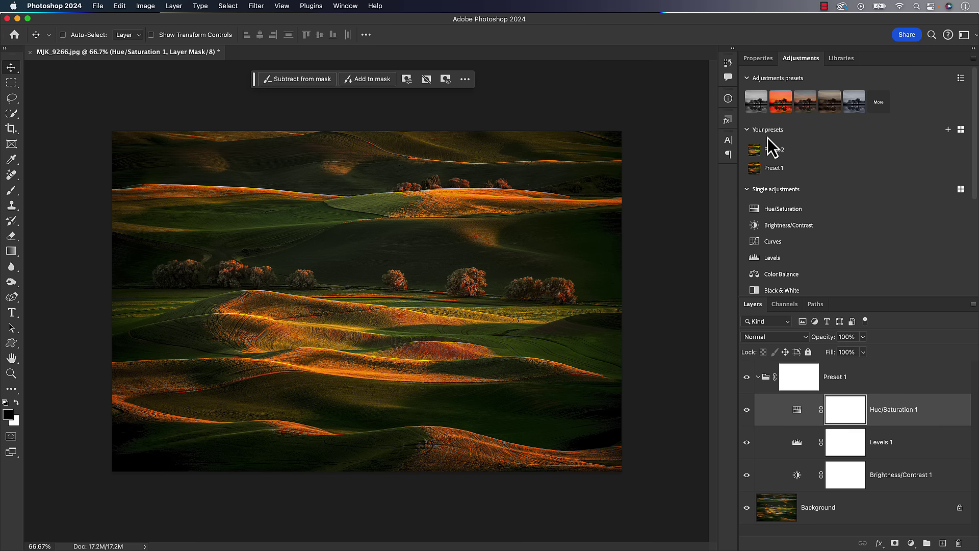